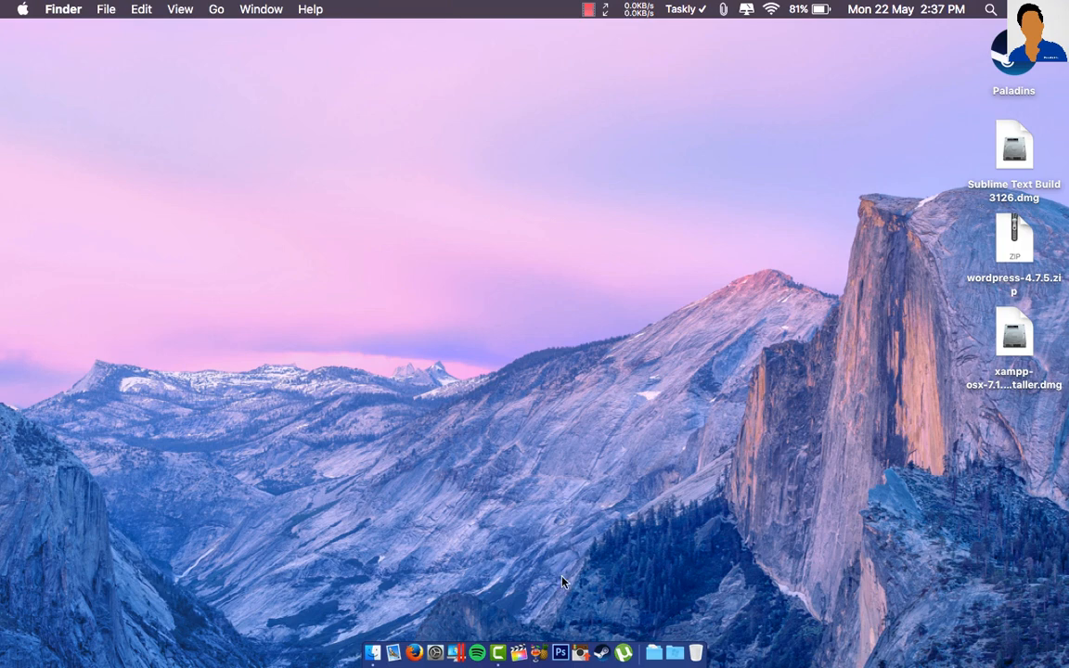
- Open Firefox, Google 'xampp' and go to the Apache Friends site
left_click(414, 654)
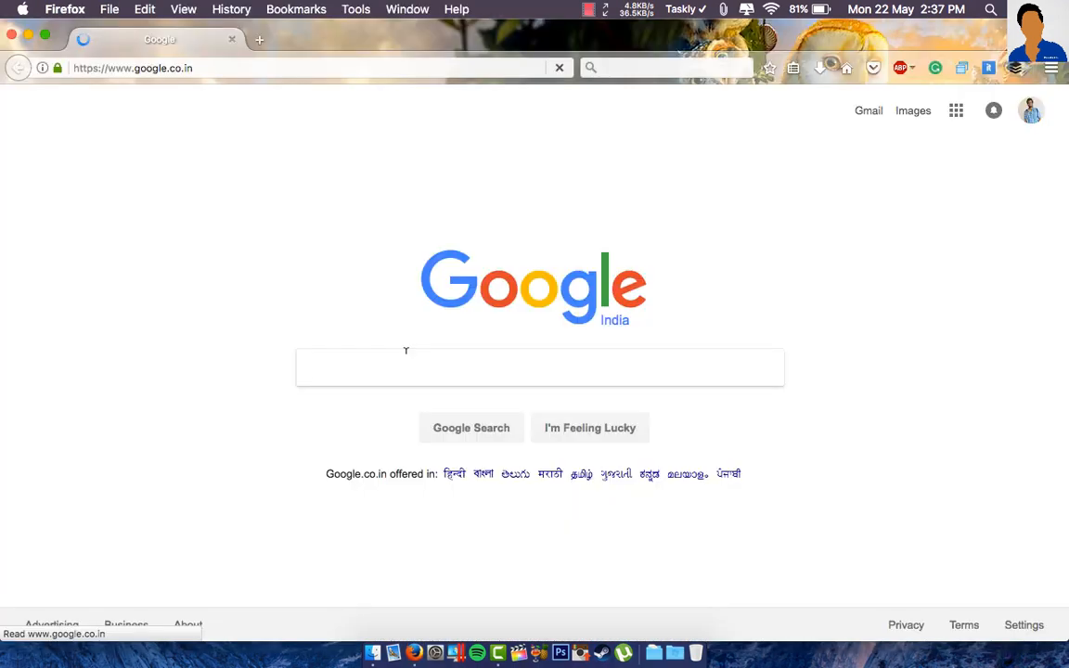
left_click(406, 350)
type("xampp")
key("Return")
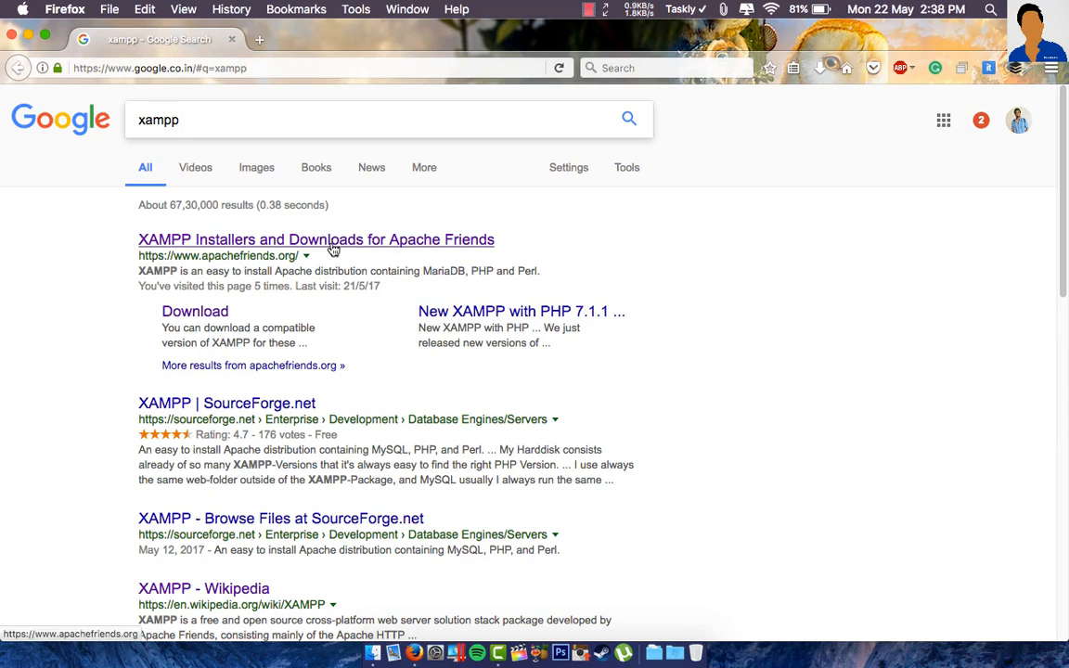
left_click(332, 243)
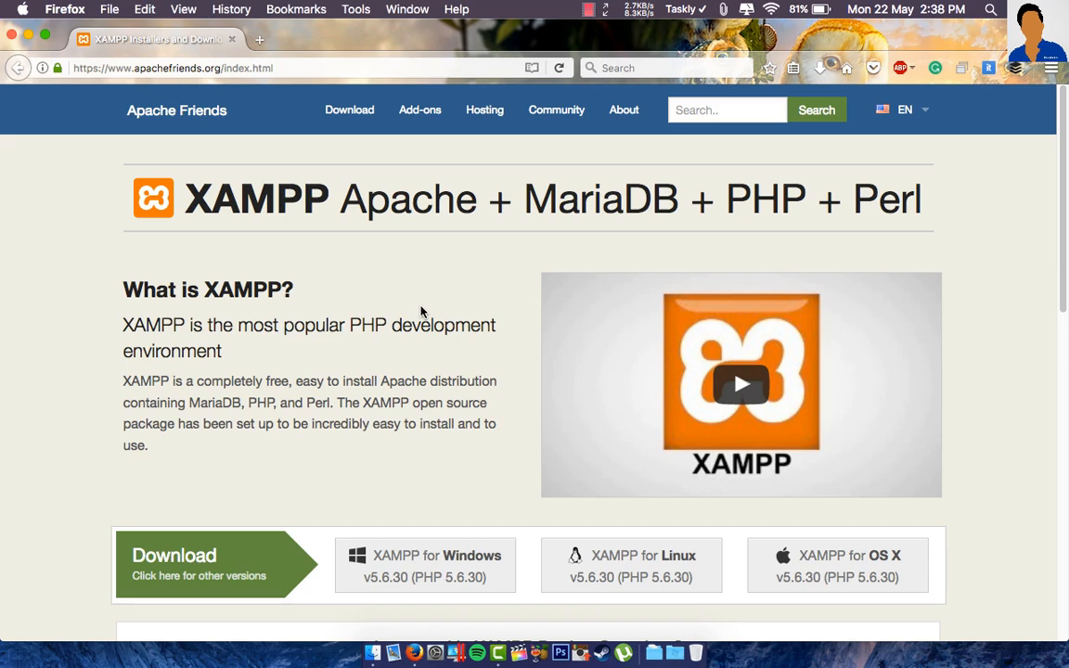
- Open the other-versions page to the OS X 7.1.4 download, cancel the download, and close the extra tab
scroll(410, 312, "down", 3)
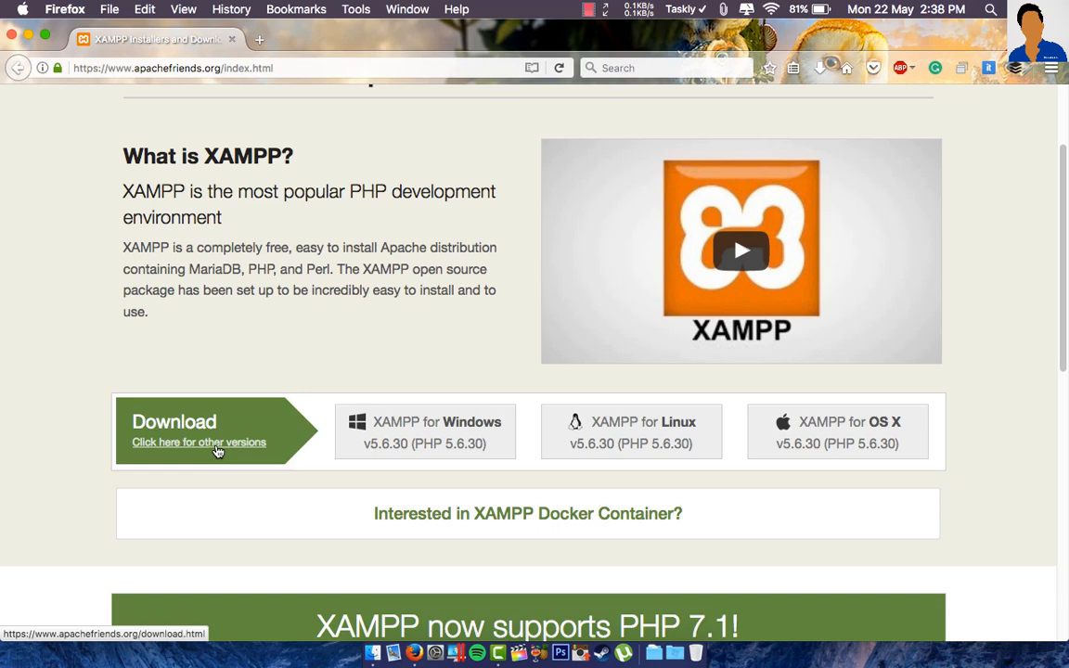
left_click(216, 449)
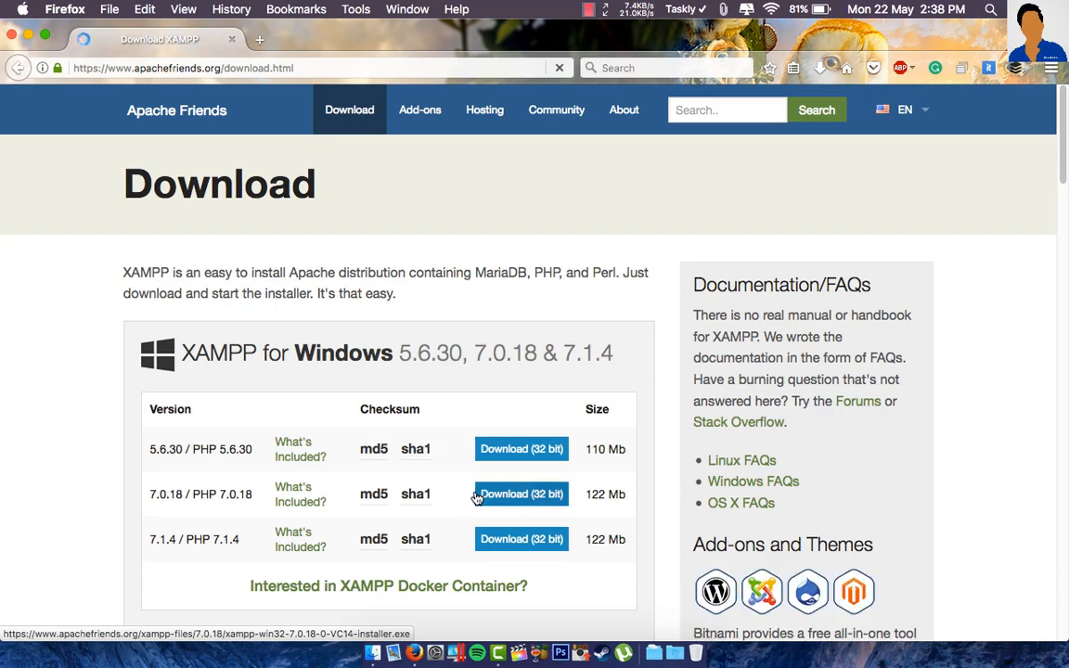
scroll(475, 497, "down", 5)
scroll(471, 492, "down", 10)
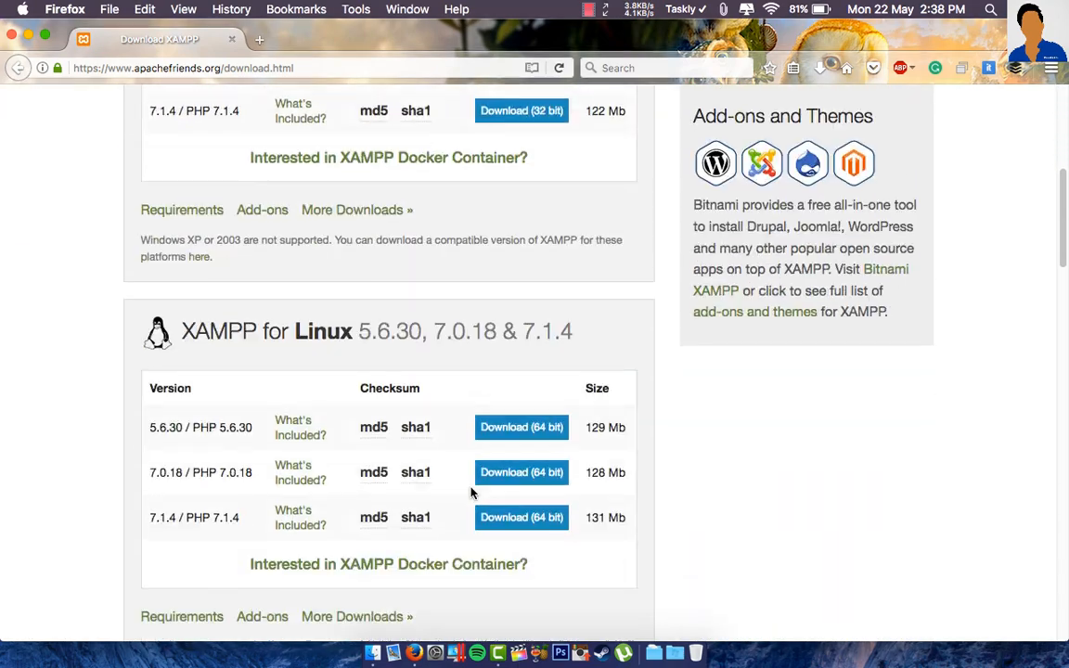
scroll(468, 492, "down", 6)
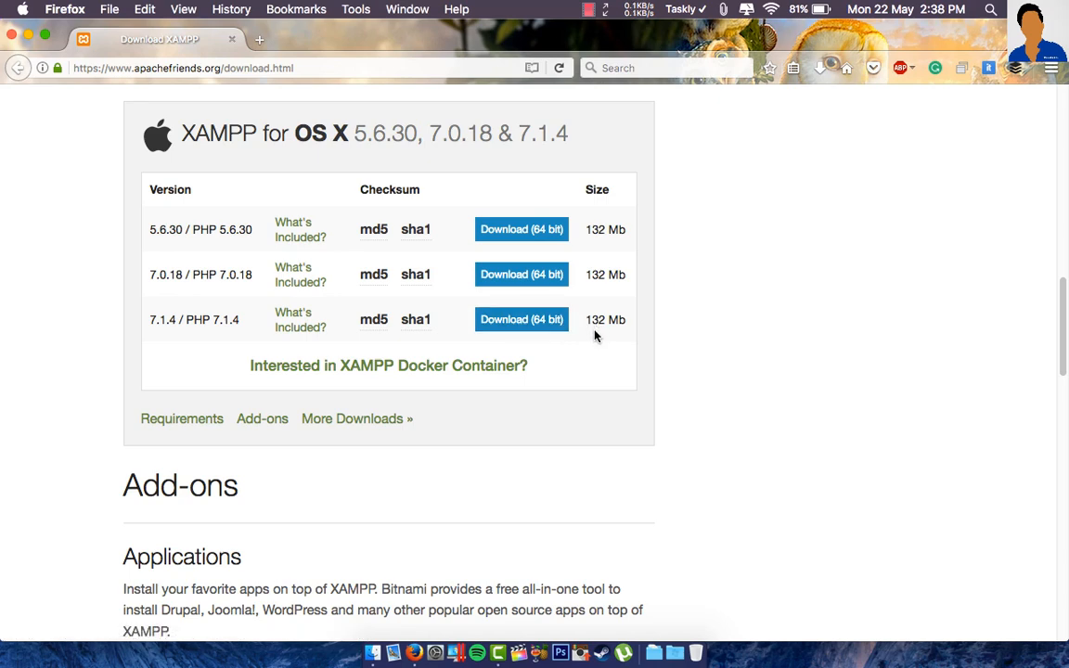
left_click(533, 325)
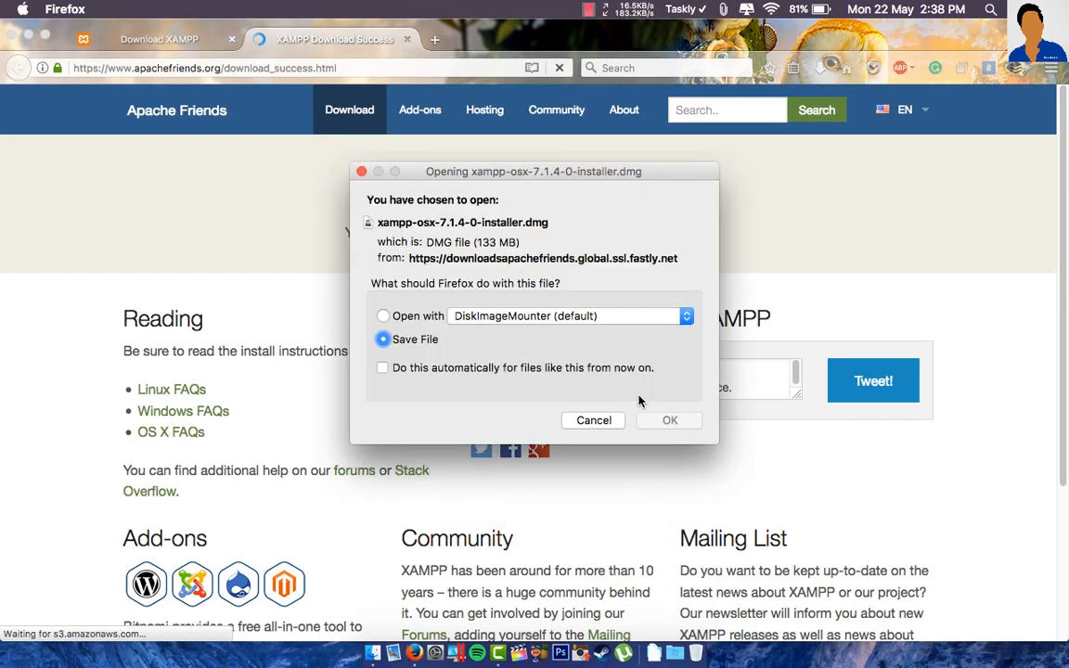
left_click(595, 421)
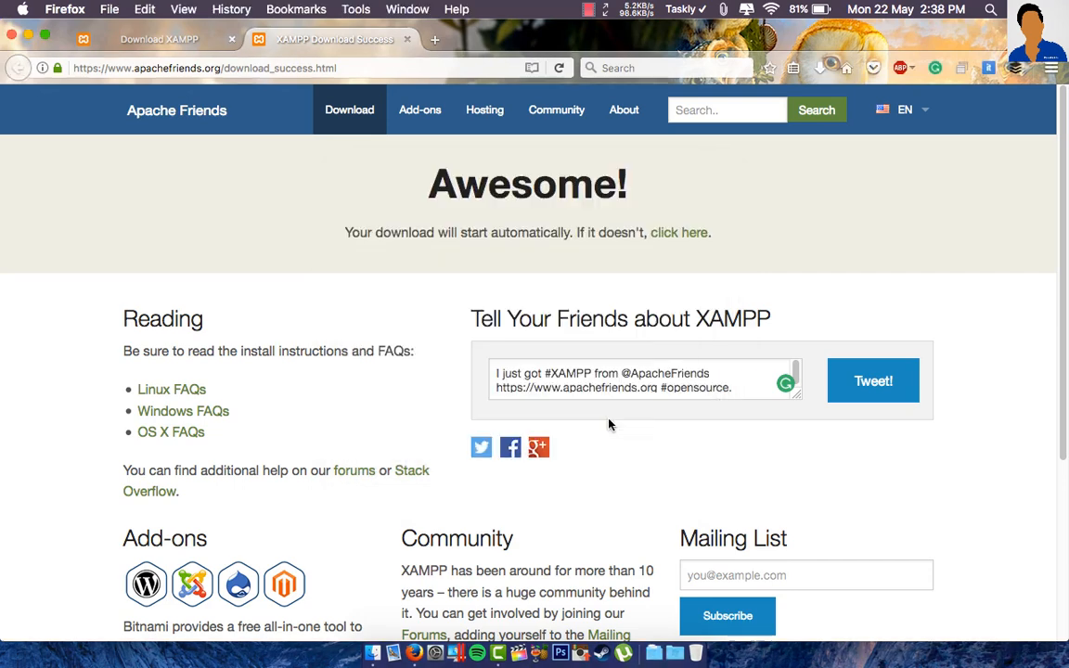
left_click(407, 44)
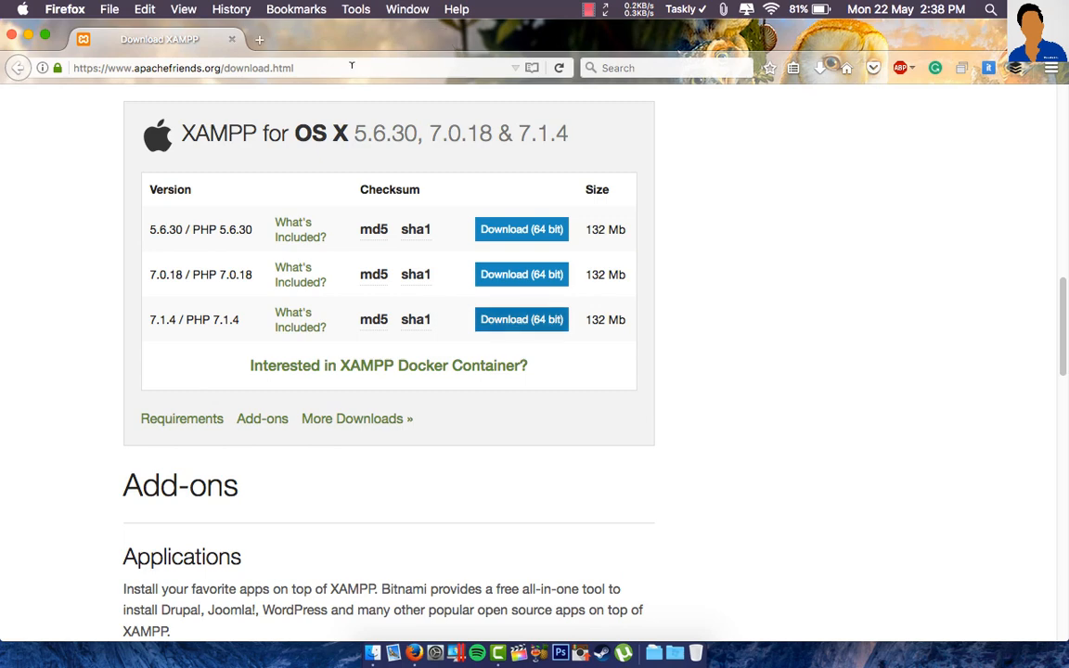
- Go to wordpress.org's Download page for WordPress 4.7.5 and cancel the zip download
left_click(352, 65)
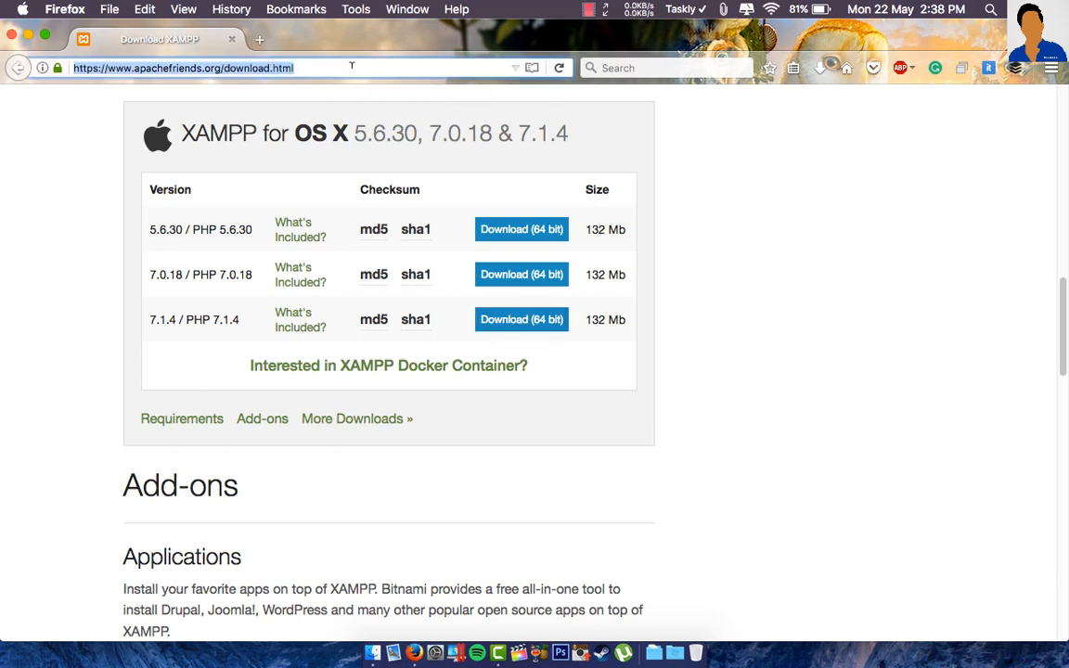
type("wor")
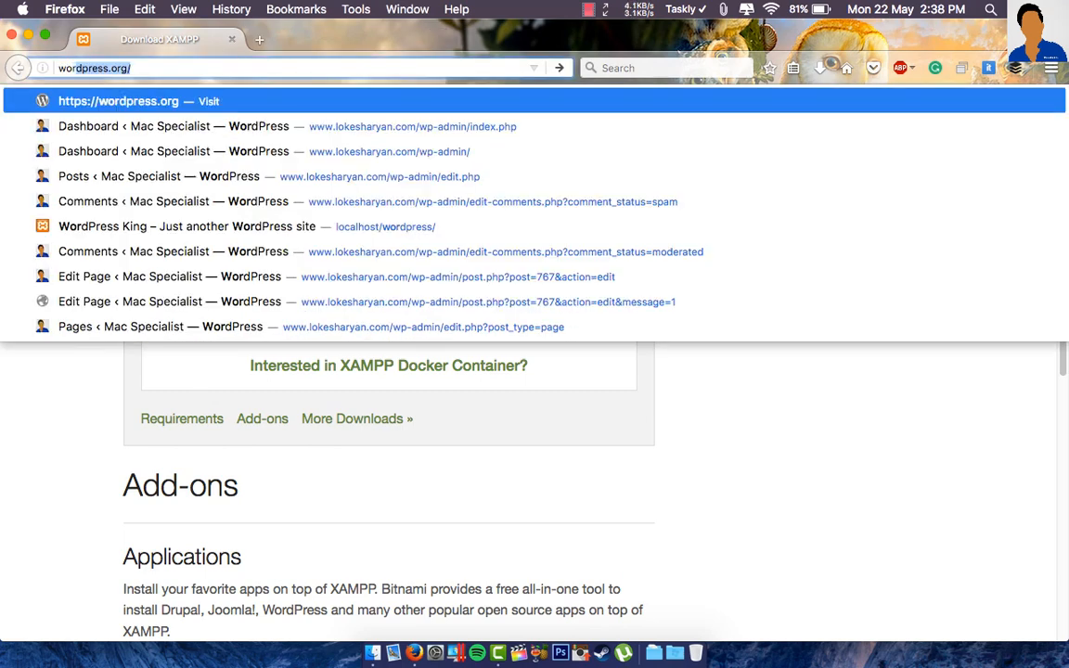
key("Return")
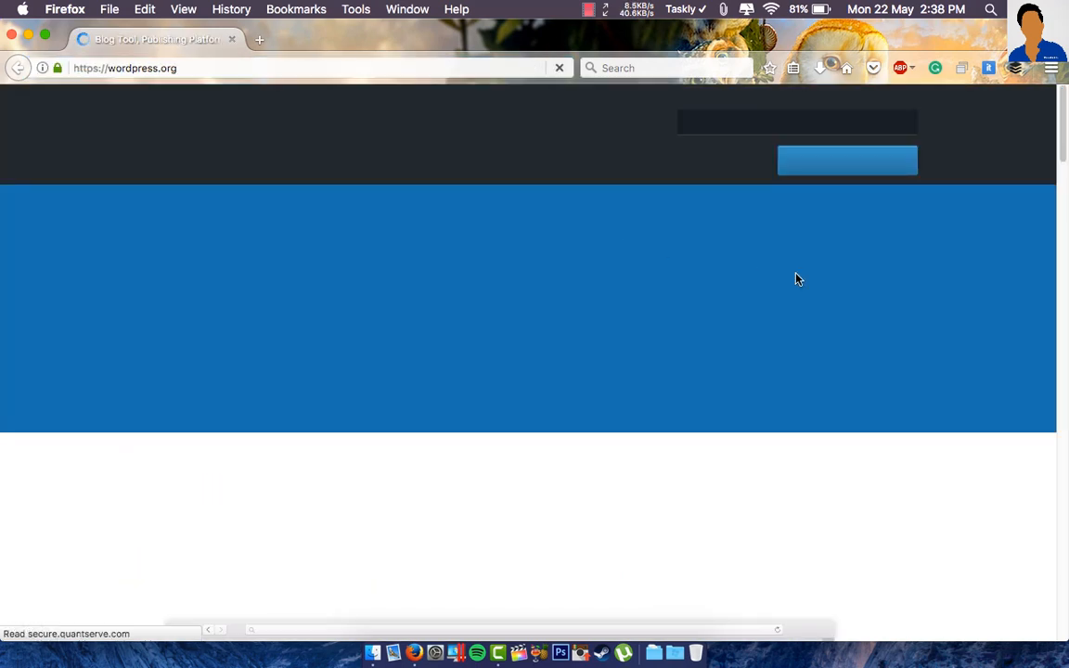
left_click(846, 172)
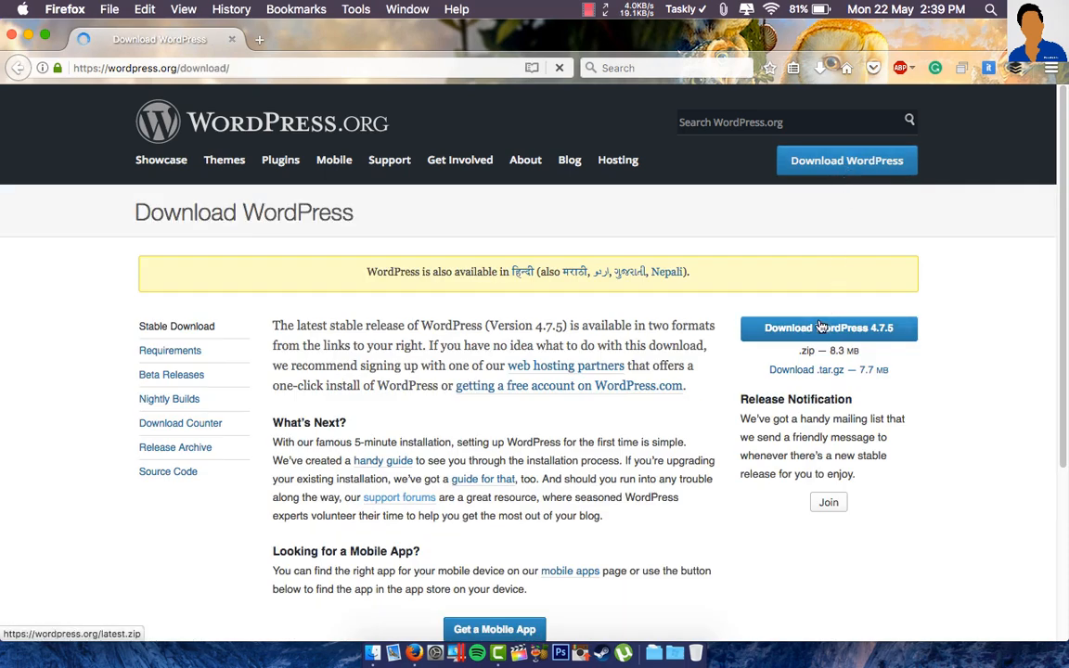
left_click(868, 336)
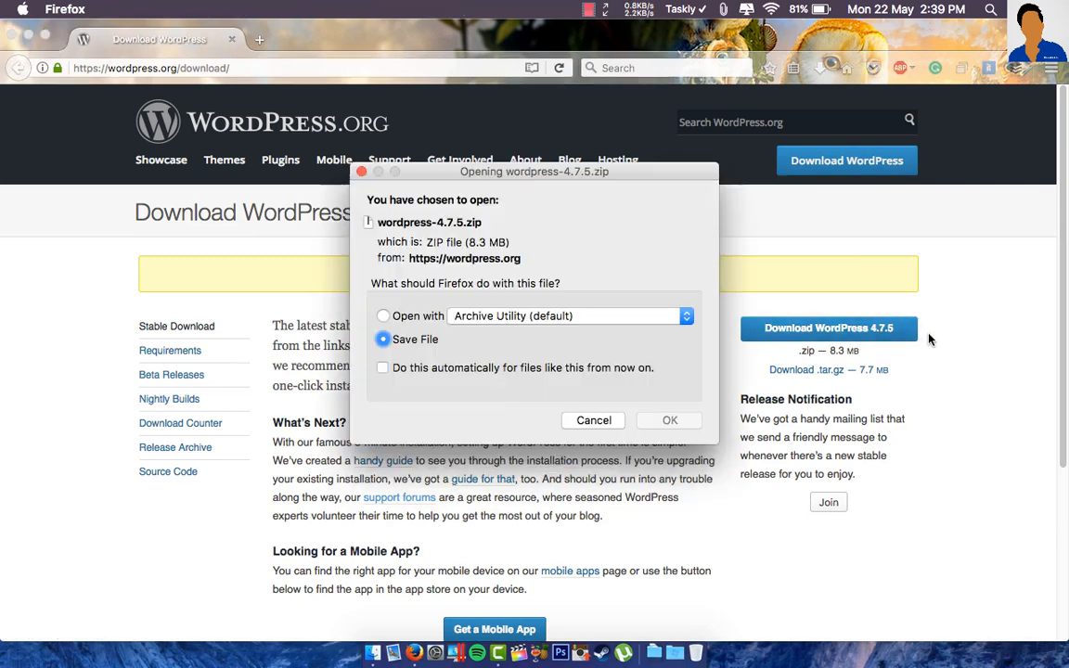
left_click(597, 424)
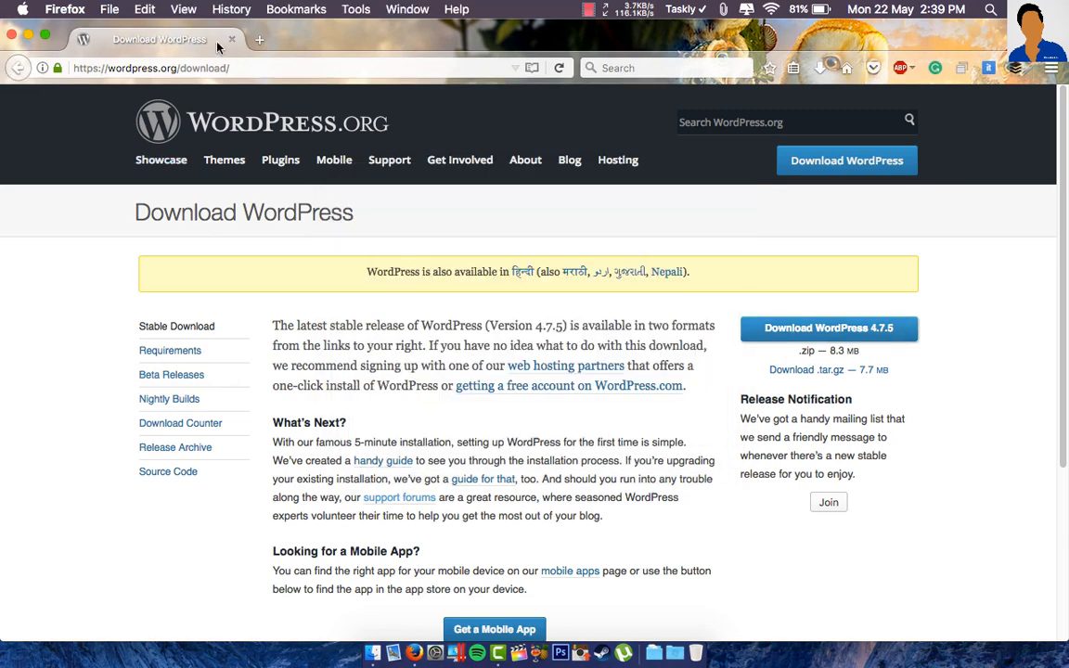
left_click(236, 65)
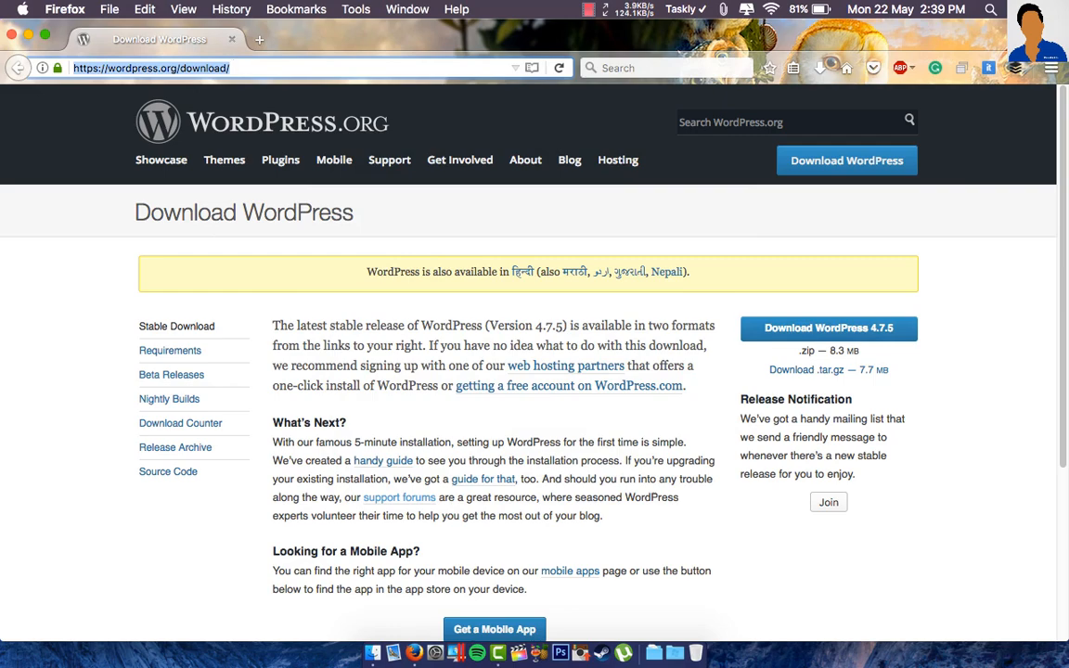
- Search 'sublime text mac' and open the Sublime Text homepage
type("sub")
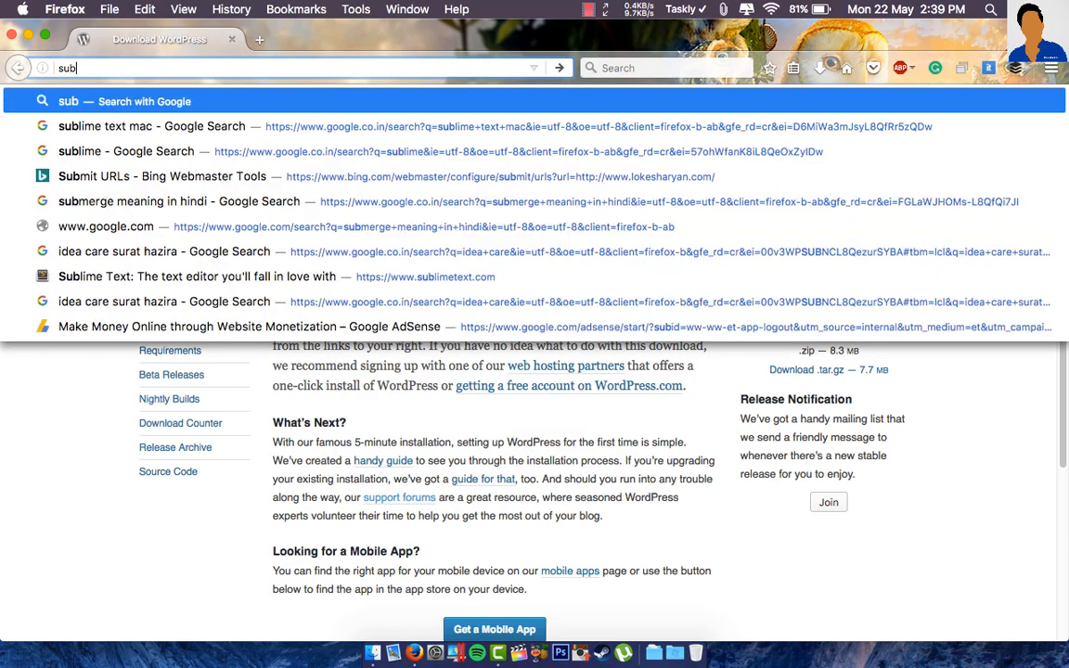
type("lit")
key("BackSpace")
type("e")
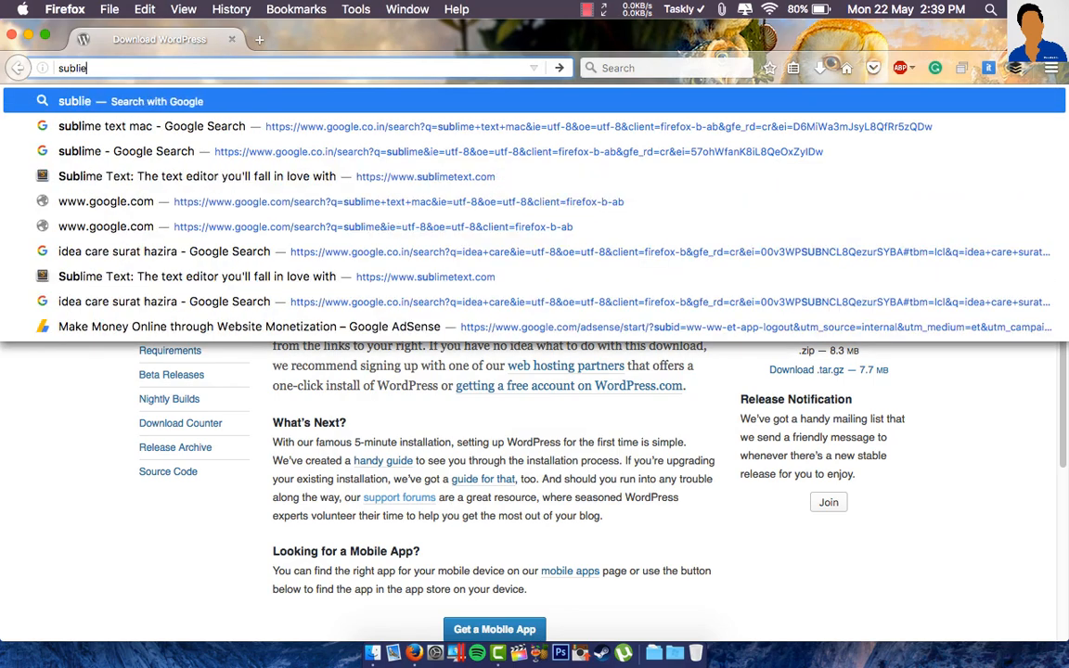
key("BackSpace")
type("me te")
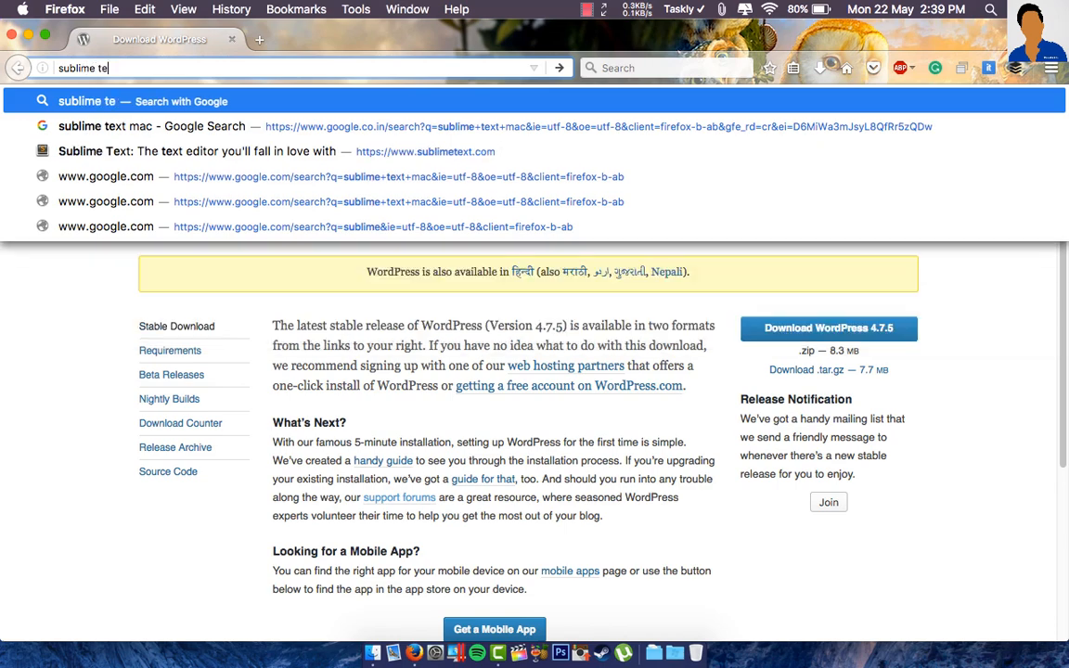
type("xt")
left_click(399, 185)
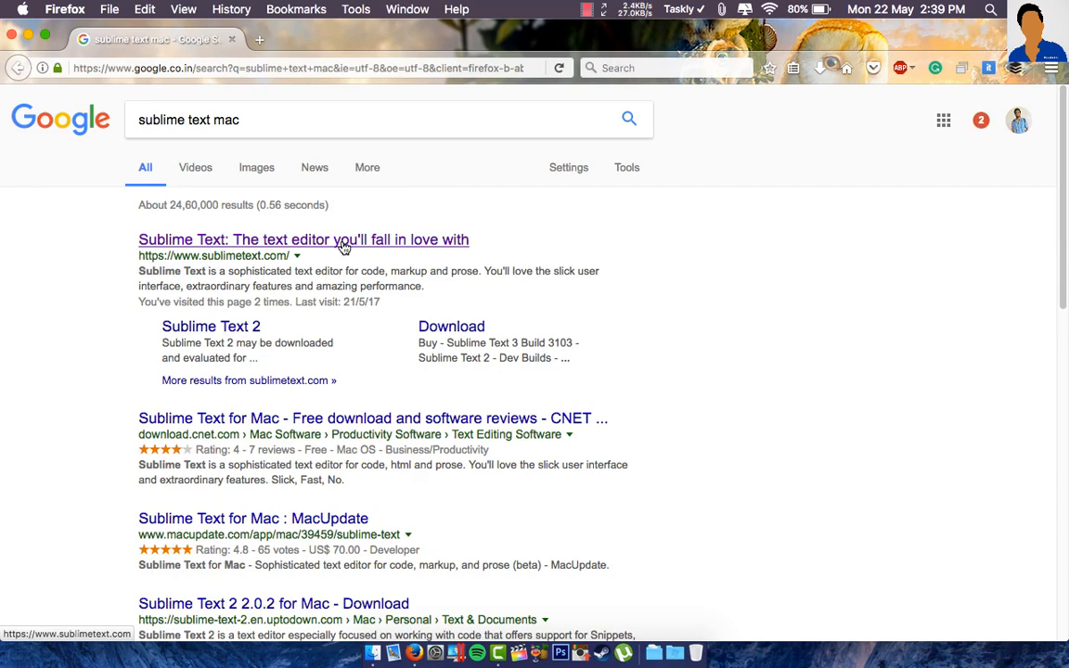
left_click(342, 243)
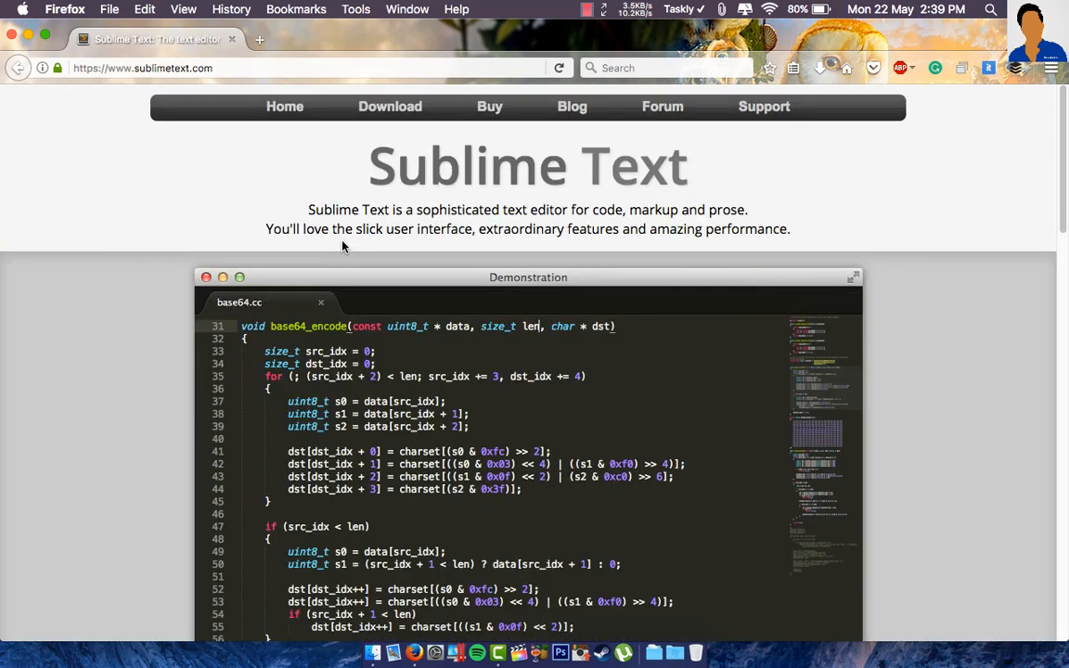
- Start the OS X download of Build 3126, cancel it, and minimise Firefox
scroll(606, 363, "down", 5)
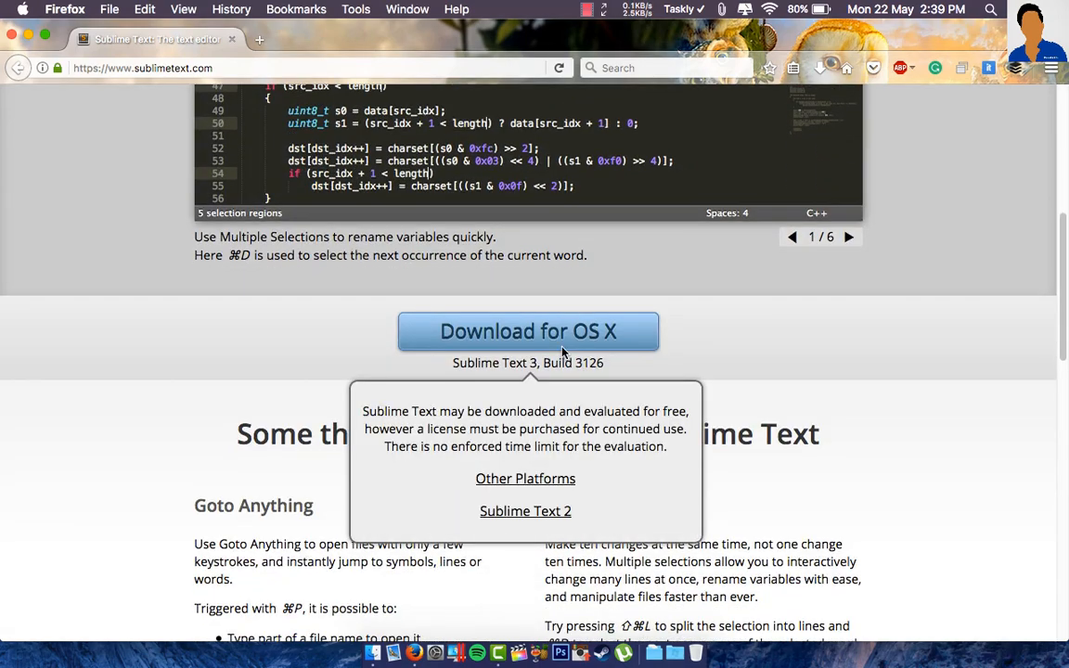
left_click(562, 343)
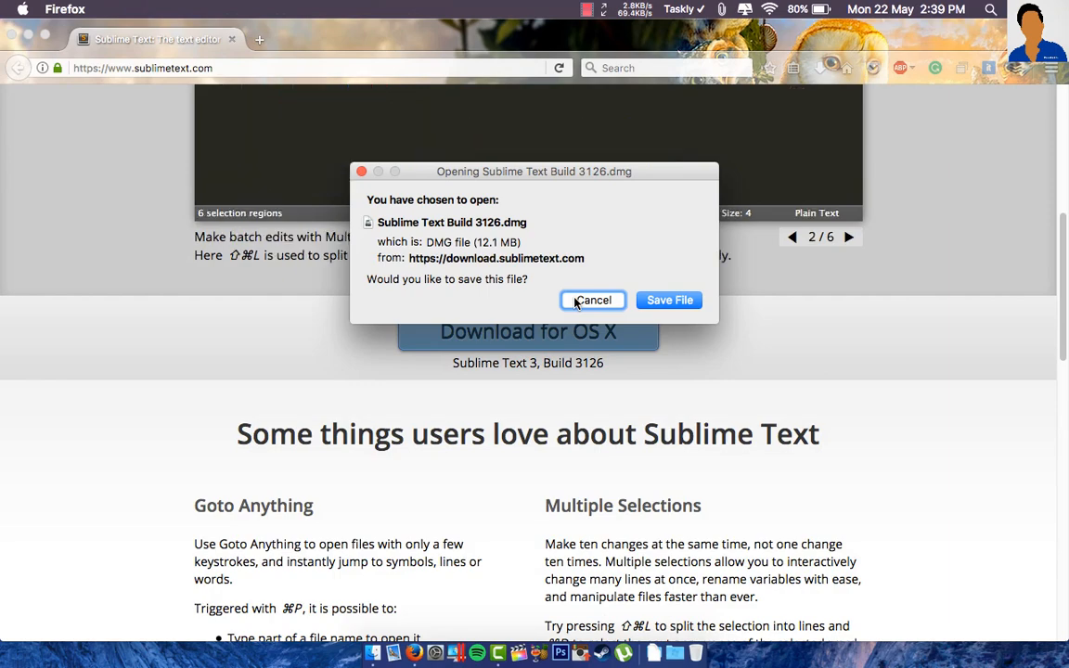
left_click(592, 301)
left_click(28, 35)
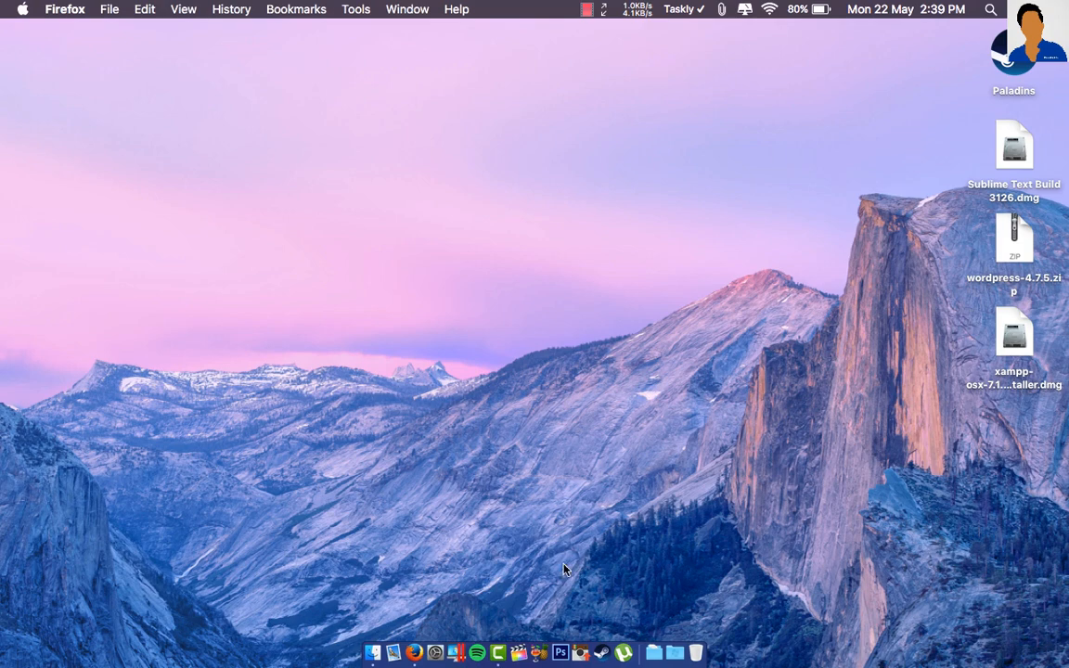
- Check the Desktop folder in Finder, close it, and quit Firefox from the Dock
left_click(373, 654)
left_click(152, 299)
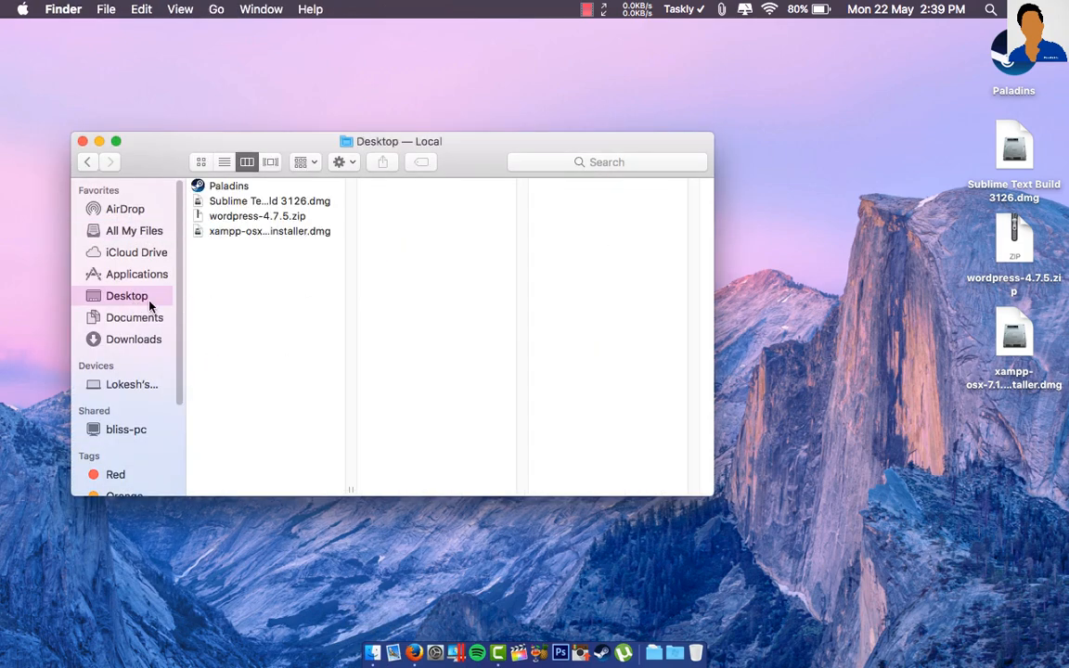
left_click(81, 141)
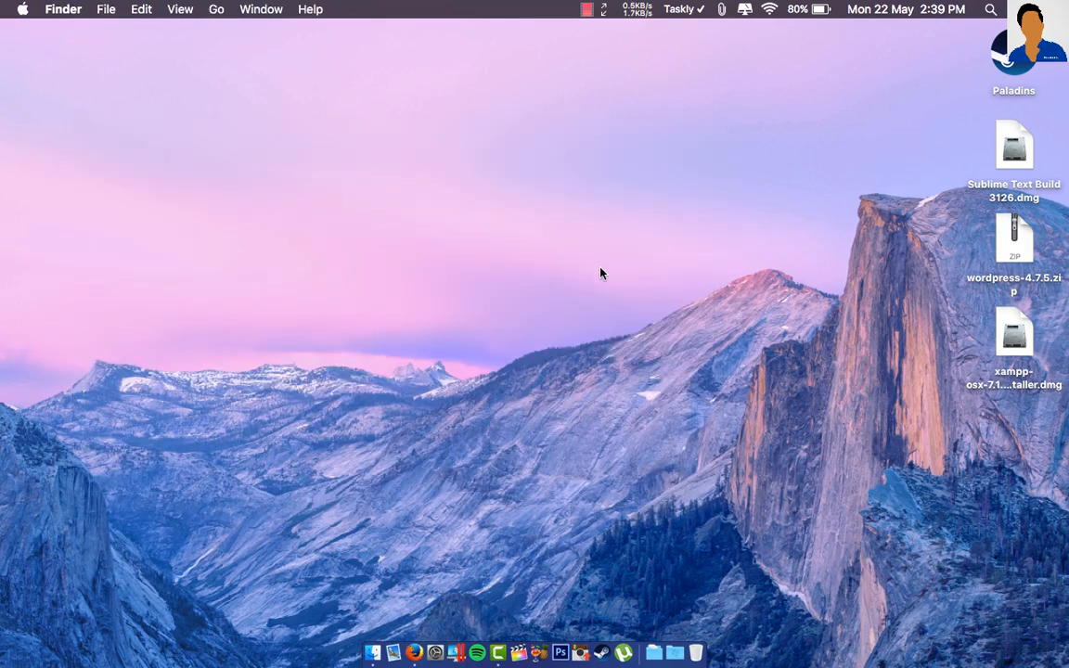
right_click(414, 653)
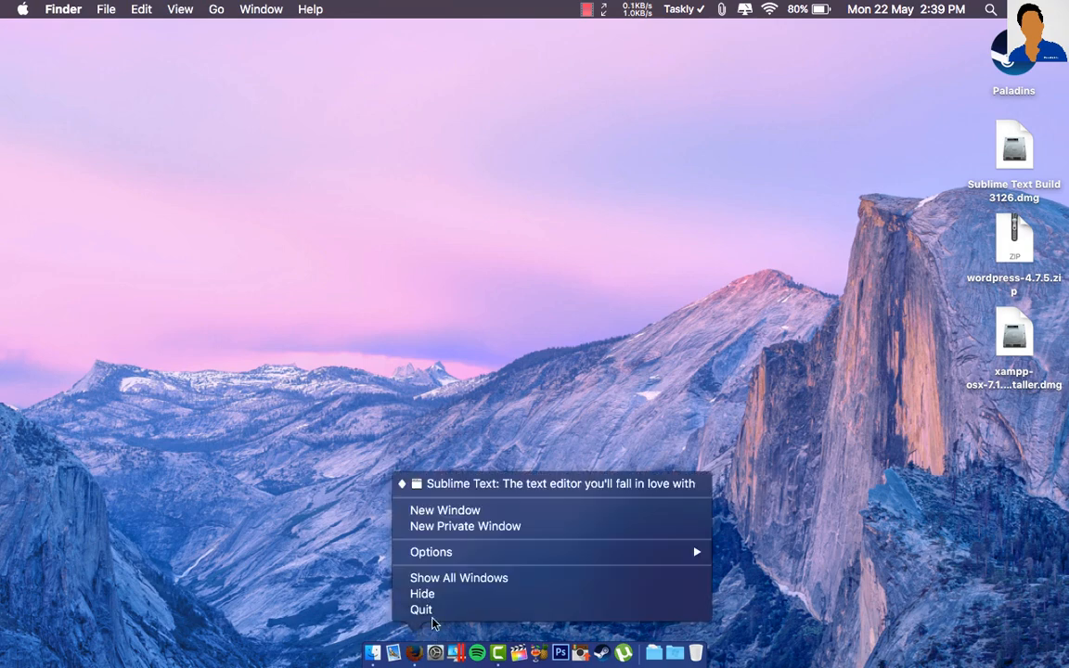
left_click(598, 609)
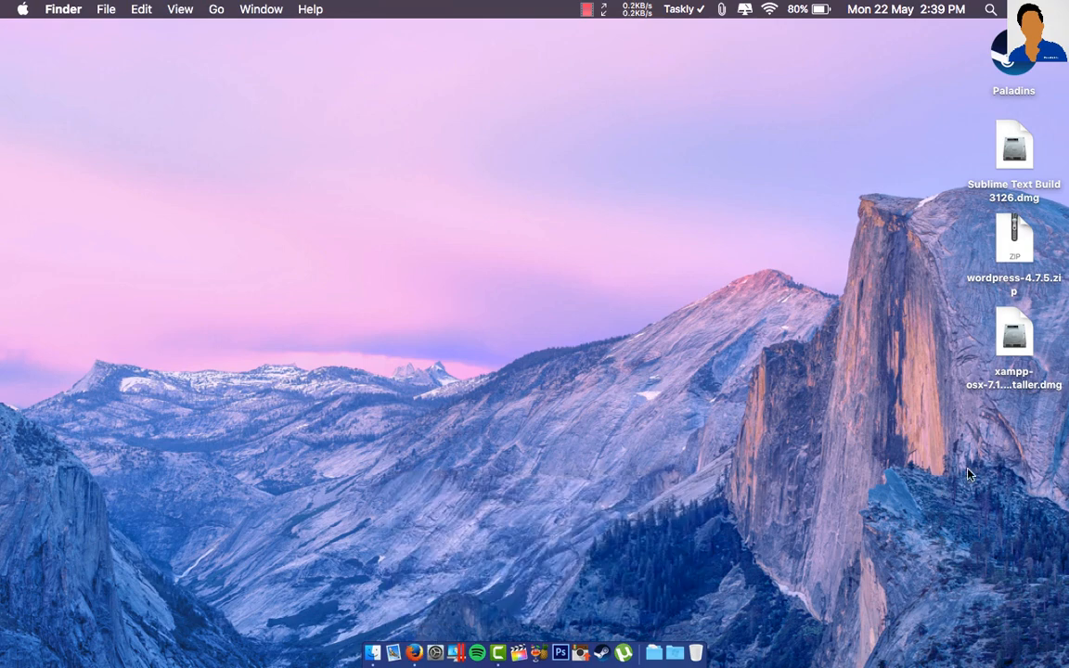
- Mount the XAMPP disk image, launch its installer, and approve it with the account password
double_click(1014, 336)
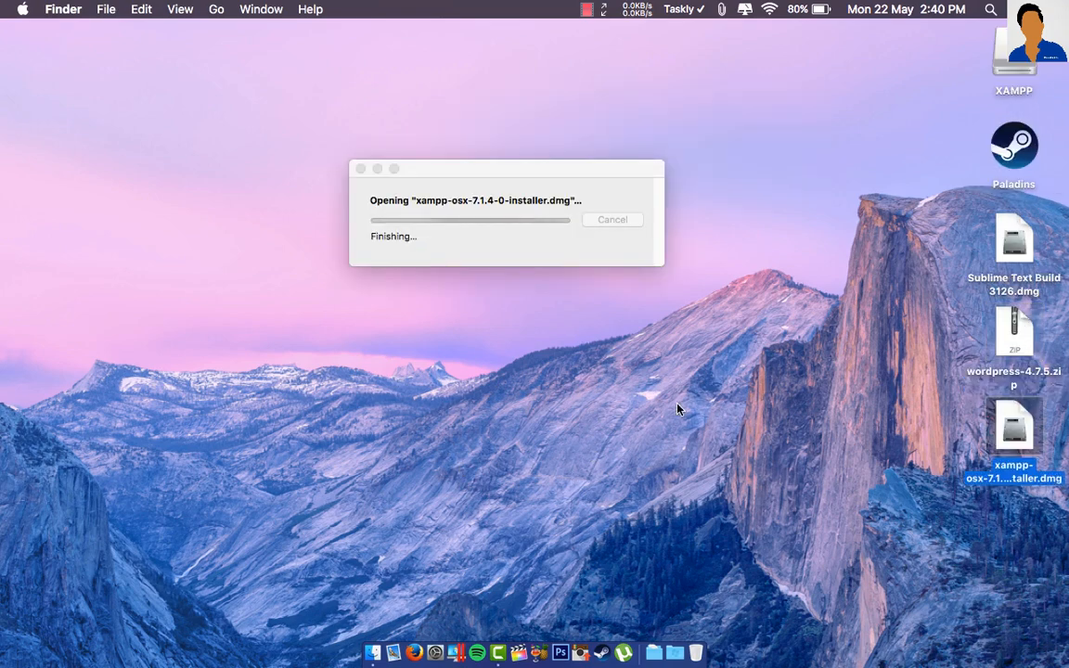
left_click_drag(298, 252, 399, 104)
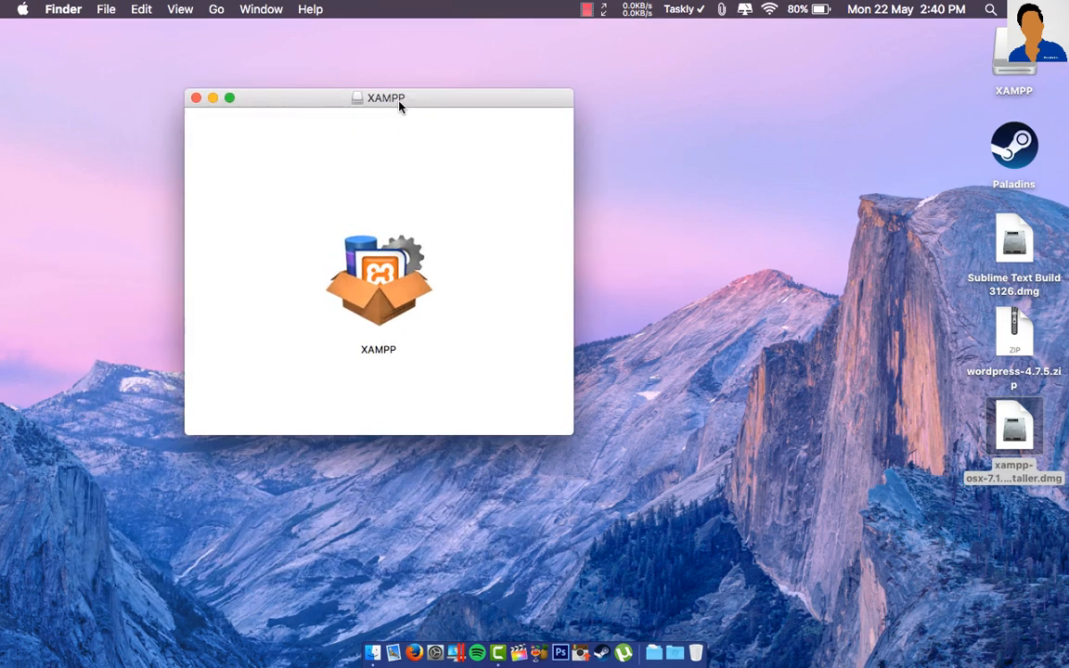
left_click(376, 291)
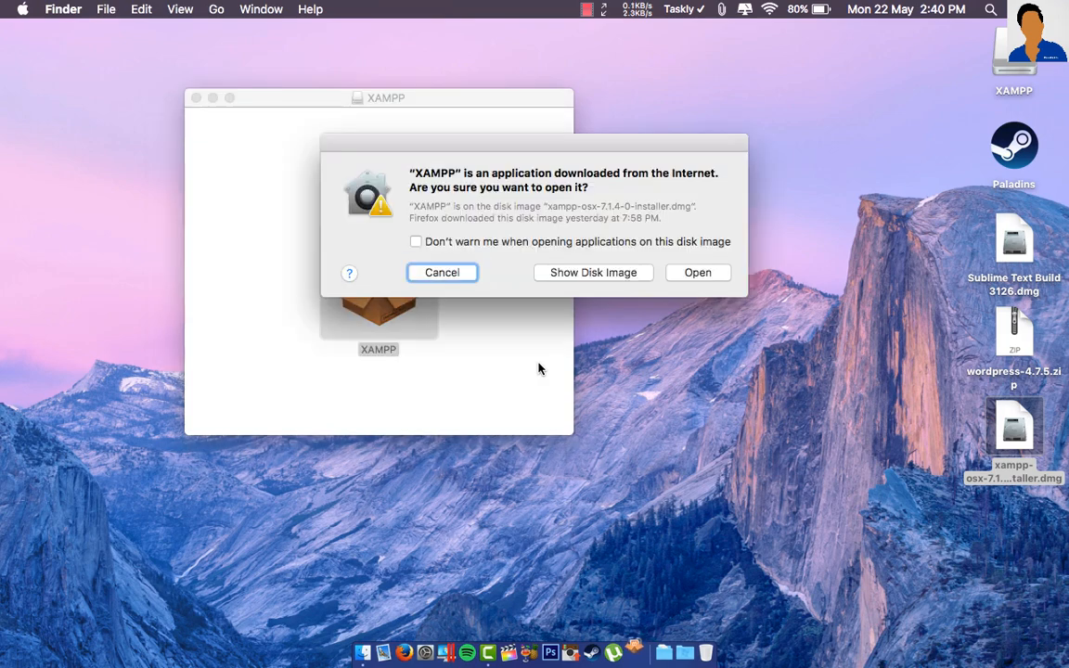
left_click(709, 276)
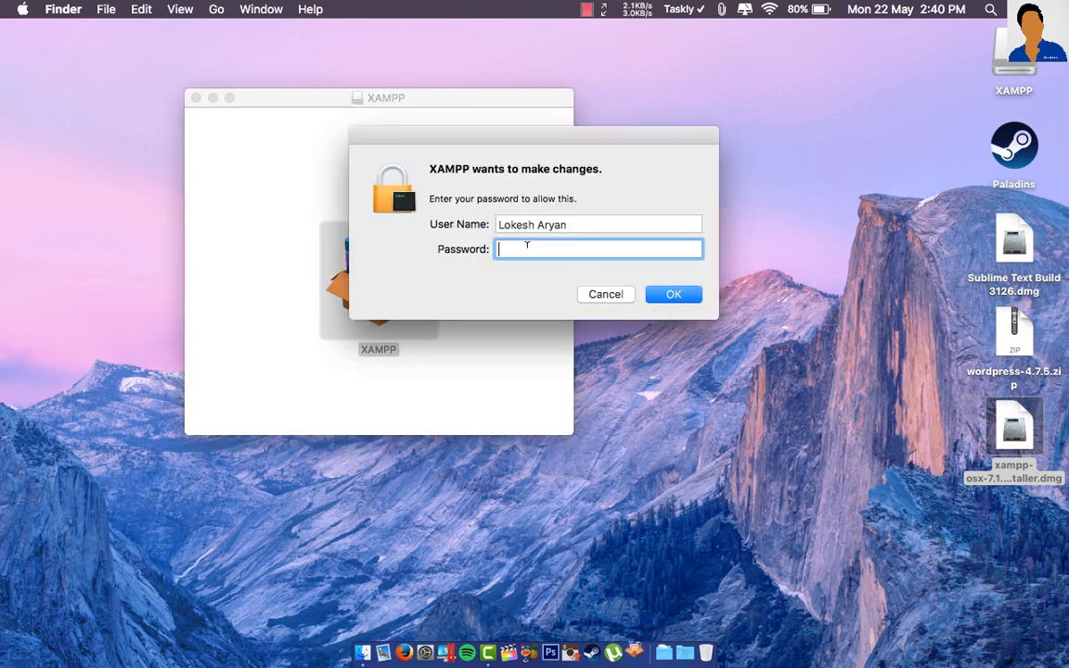
type("**********")
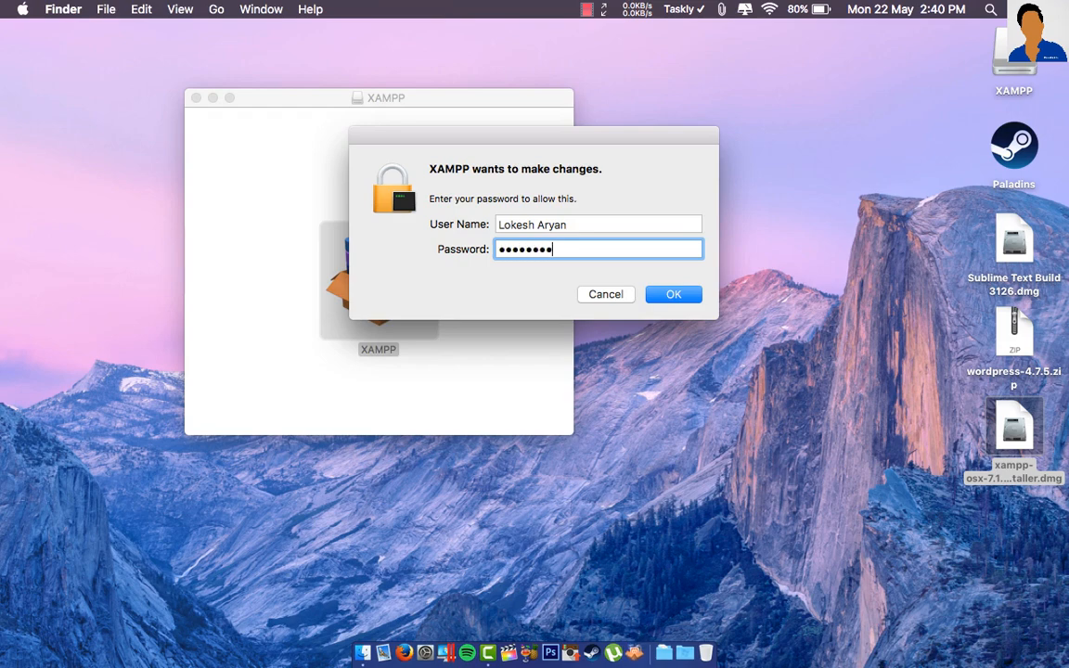
key("Return")
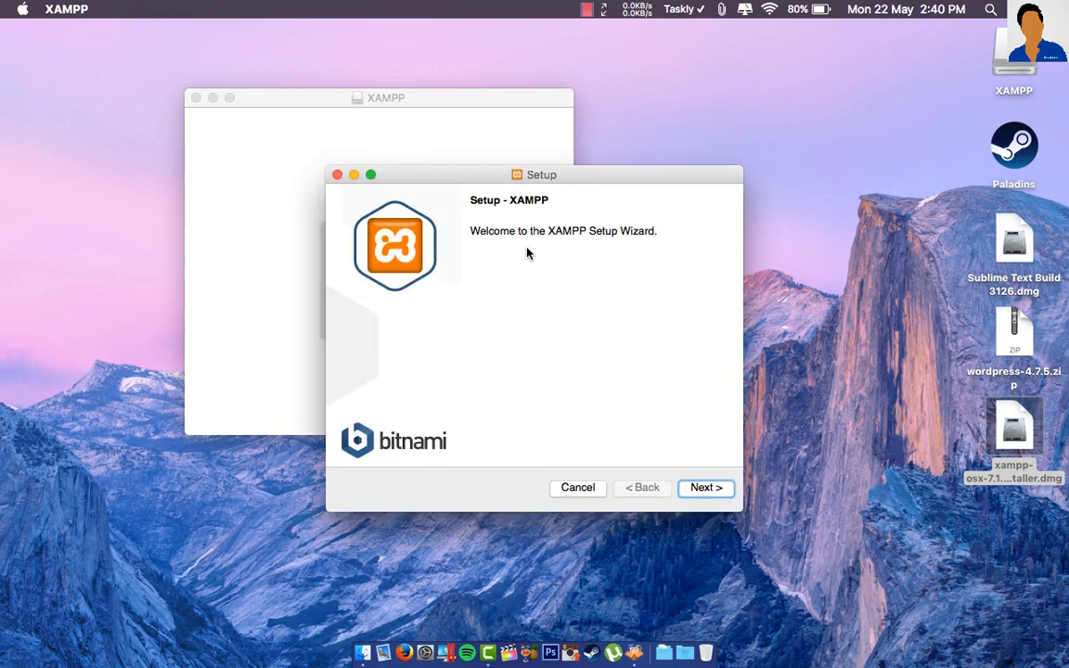
- Accept core and developer files and the /Applications/XAMPP location, and begin installing
left_click(704, 488)
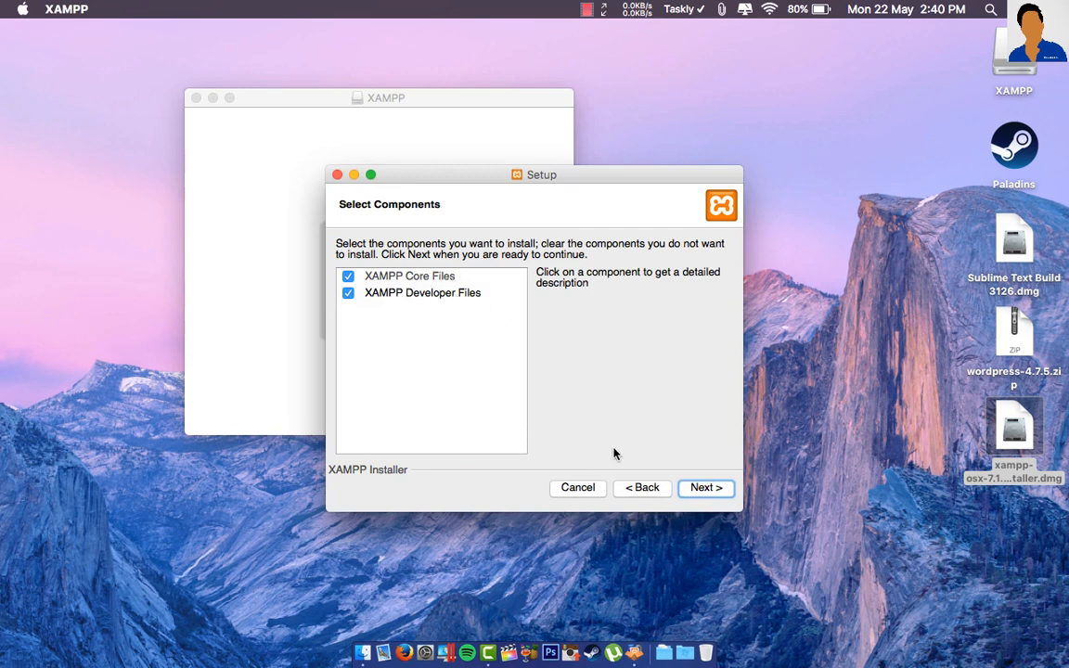
left_click(702, 490)
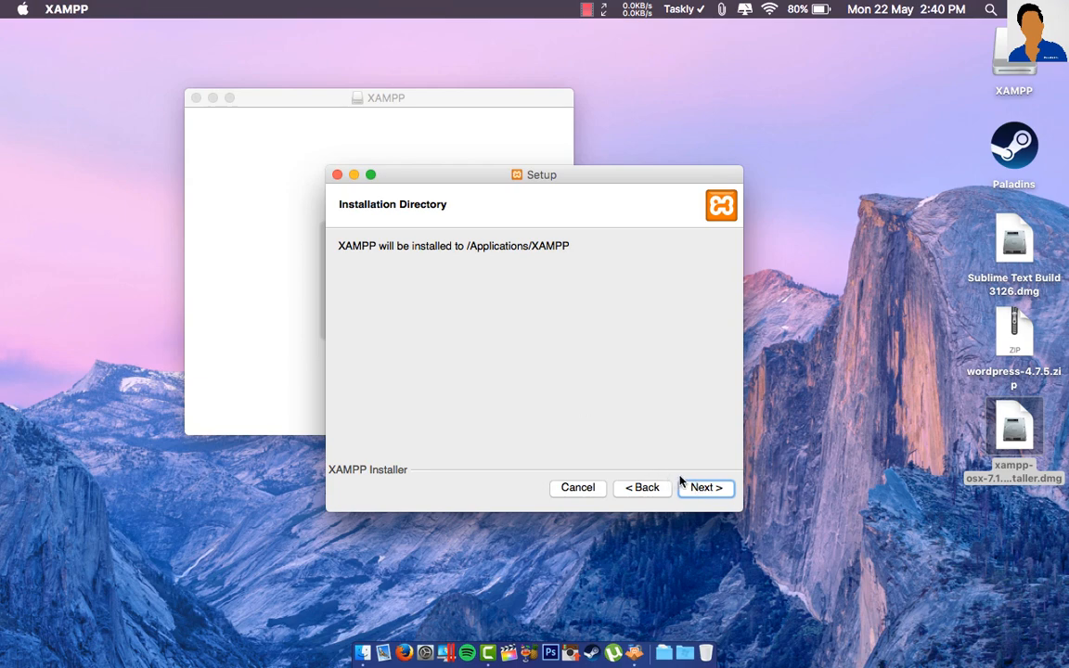
left_click(702, 491)
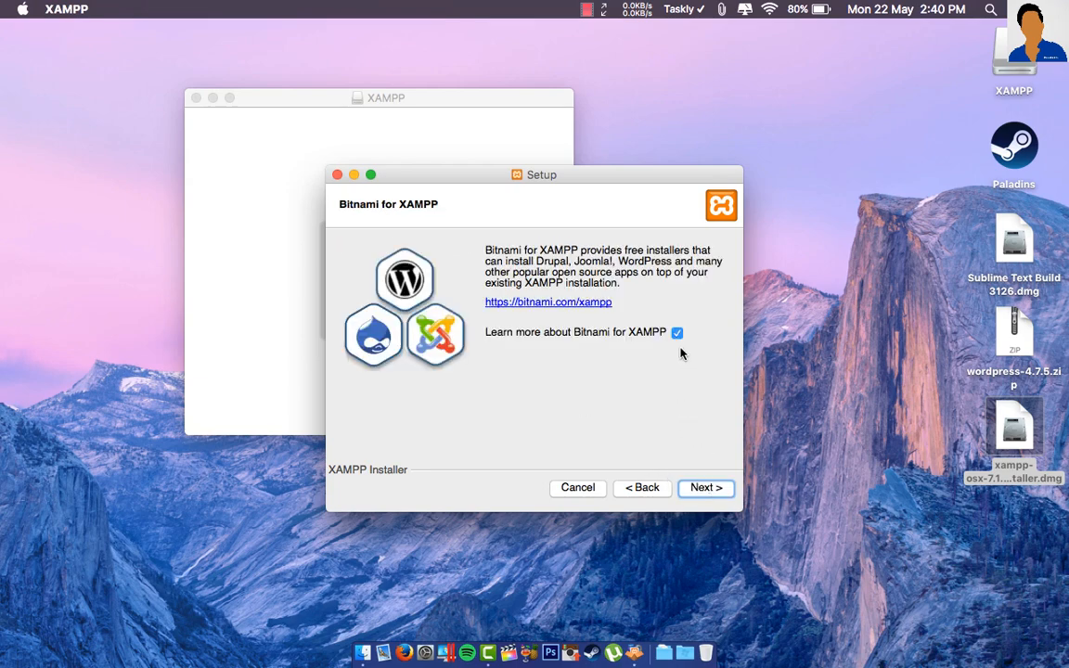
left_click(712, 494)
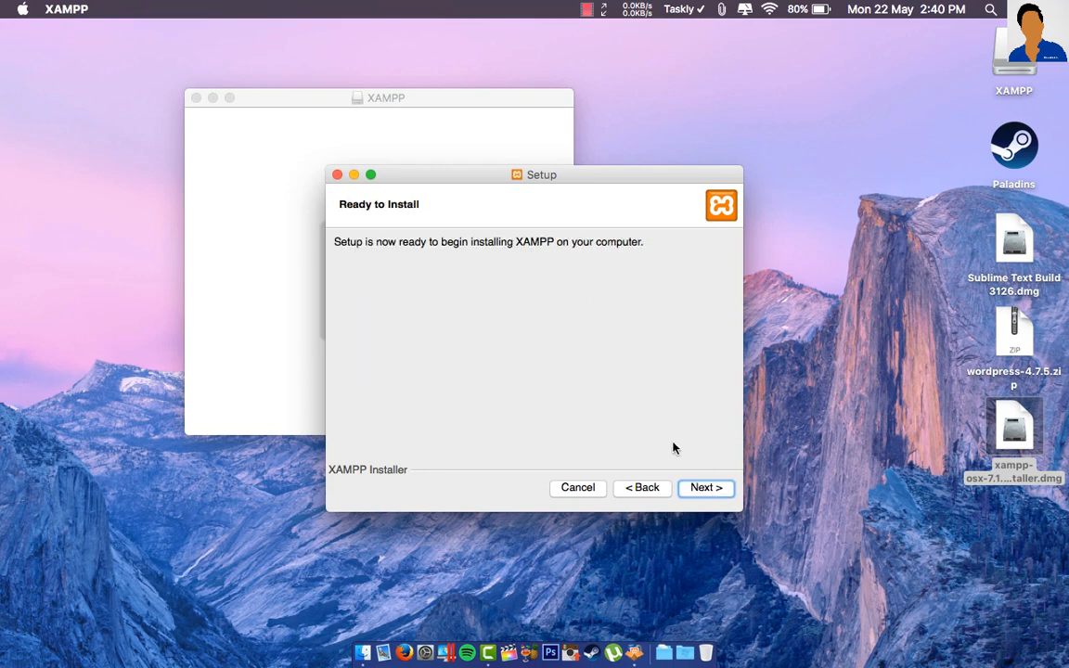
left_click(699, 489)
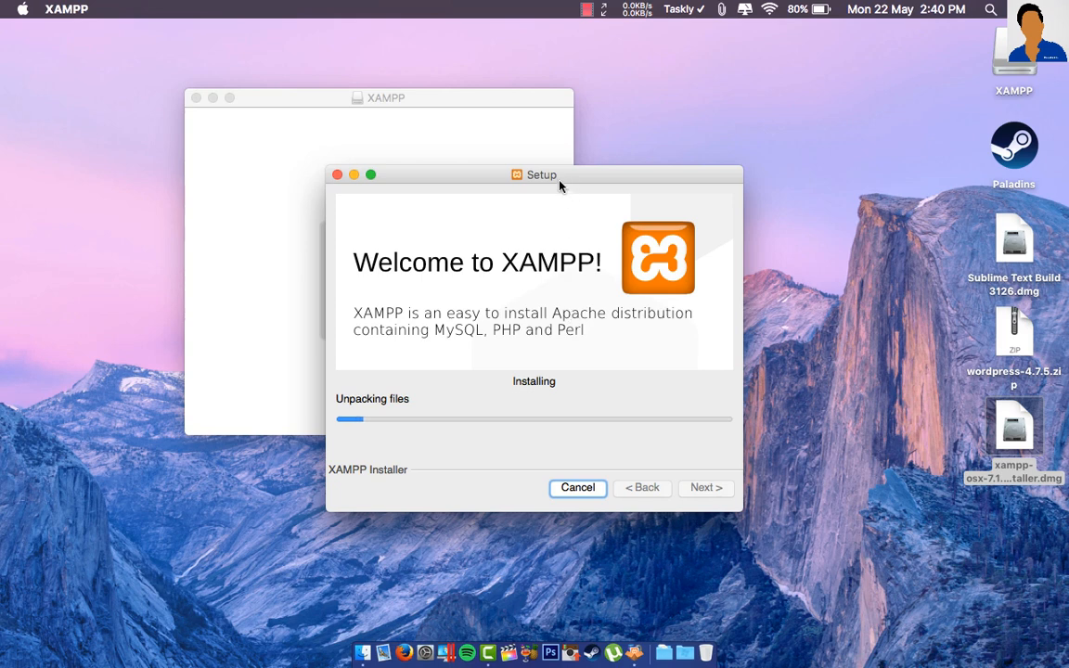
- Close the disk image window, untick Launch XAMPP, and finish the setup wizard
left_click_drag(294, 99, 260, 129)
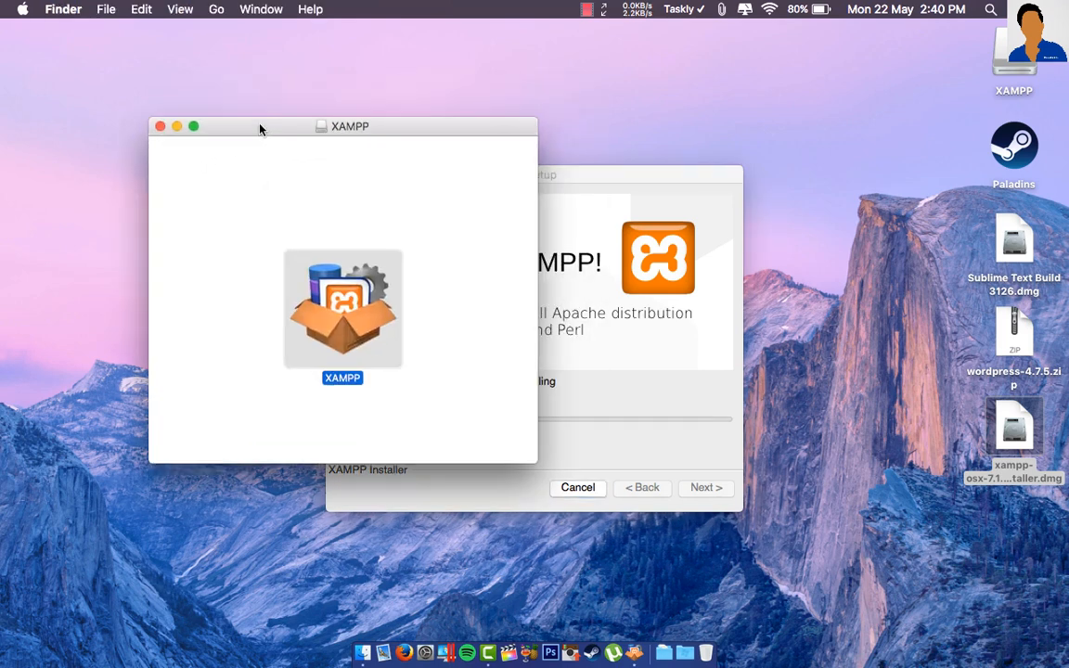
left_click(161, 127)
left_click_drag(456, 178, 425, 141)
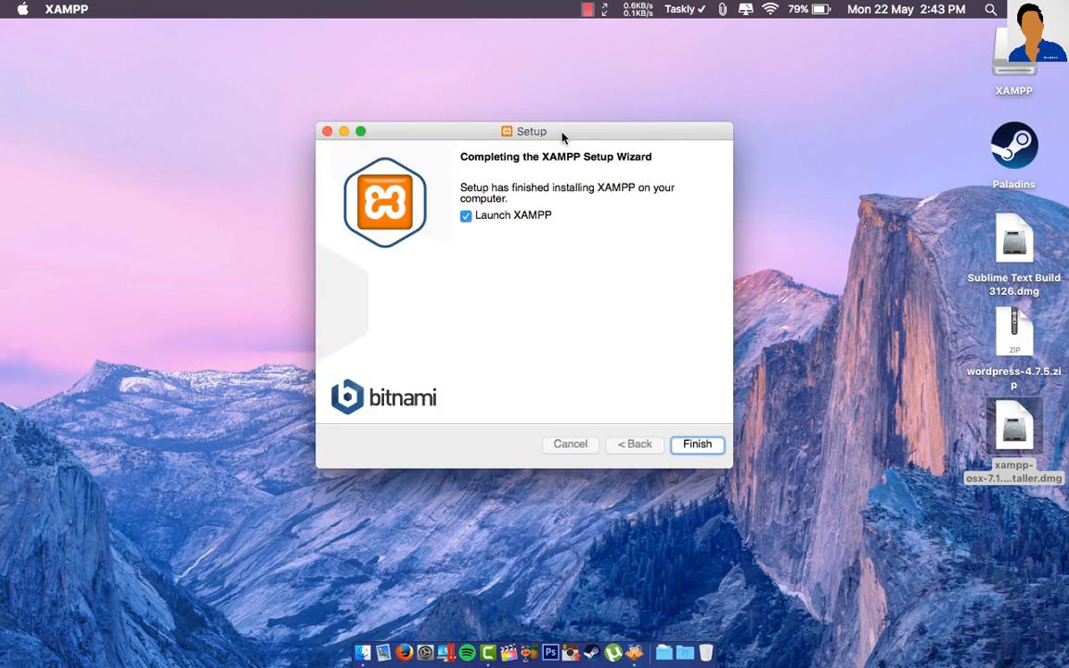
left_click(531, 218)
left_click(697, 445)
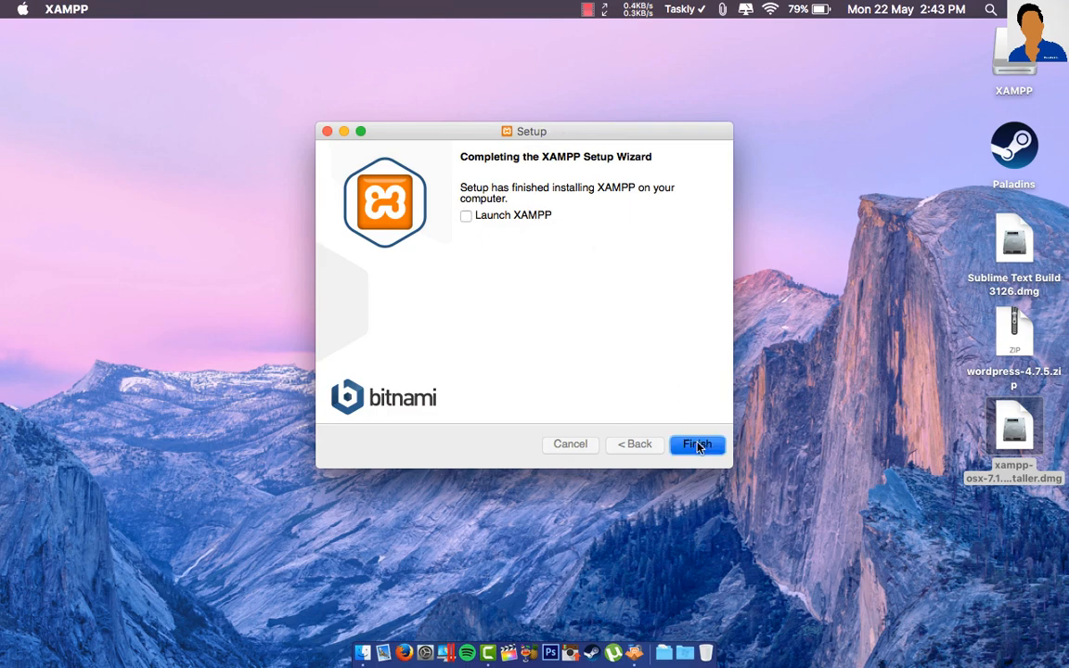
- Move manager-osx from the XAMPP (Other) folder to Launchpad's main grid and launch it with the password
key("F4")
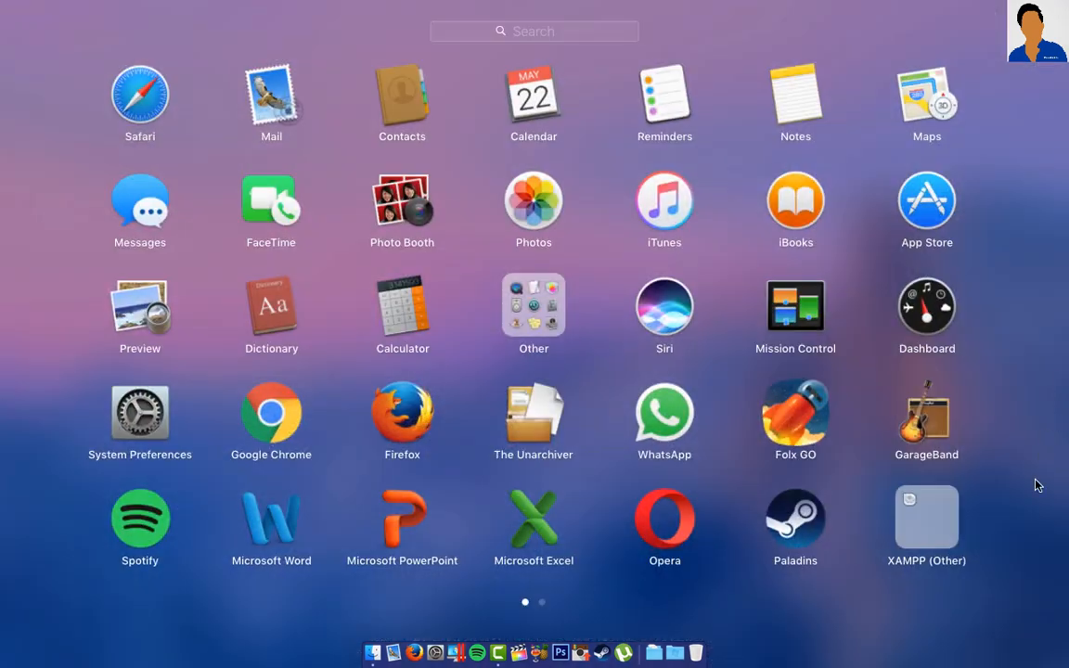
left_click(950, 542)
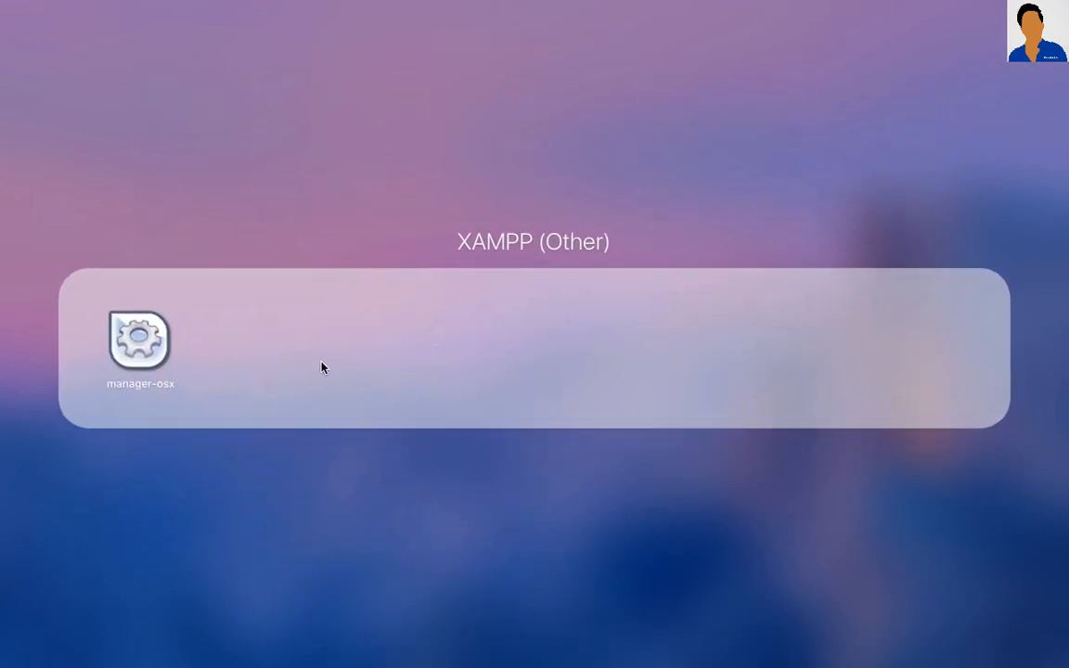
left_click_drag(139, 345, 938, 535)
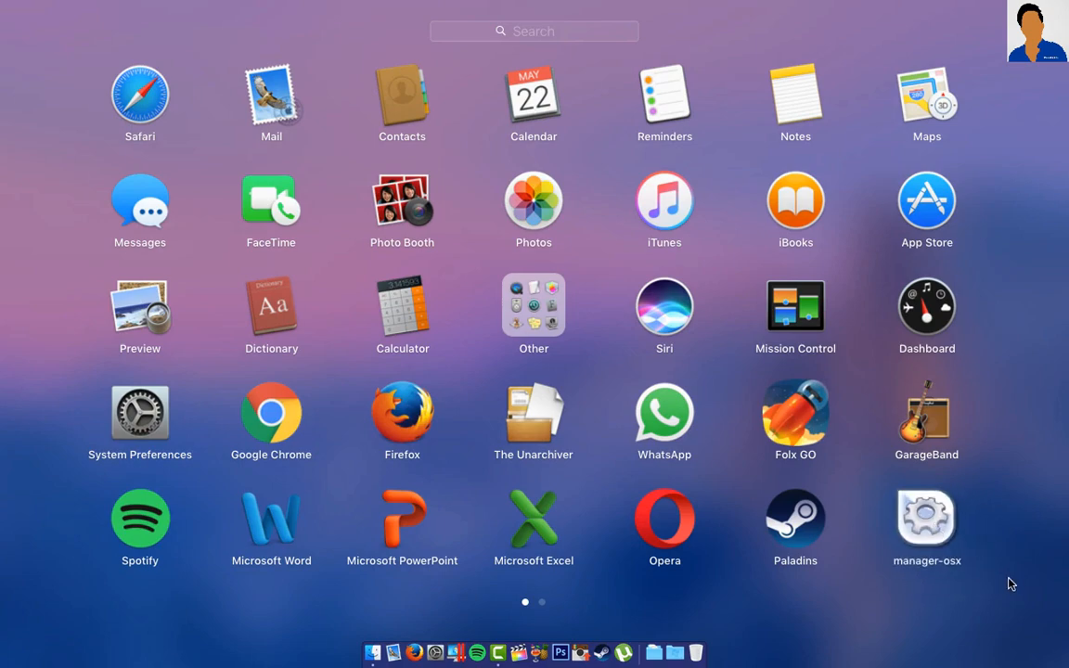
left_click(922, 527)
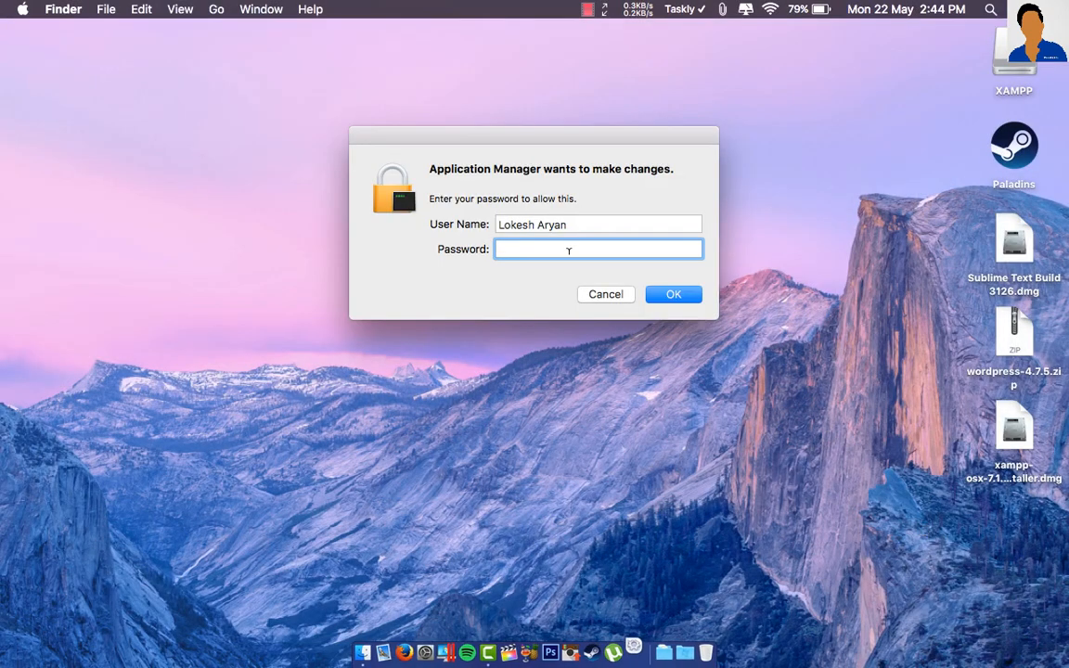
type("••••••••••")
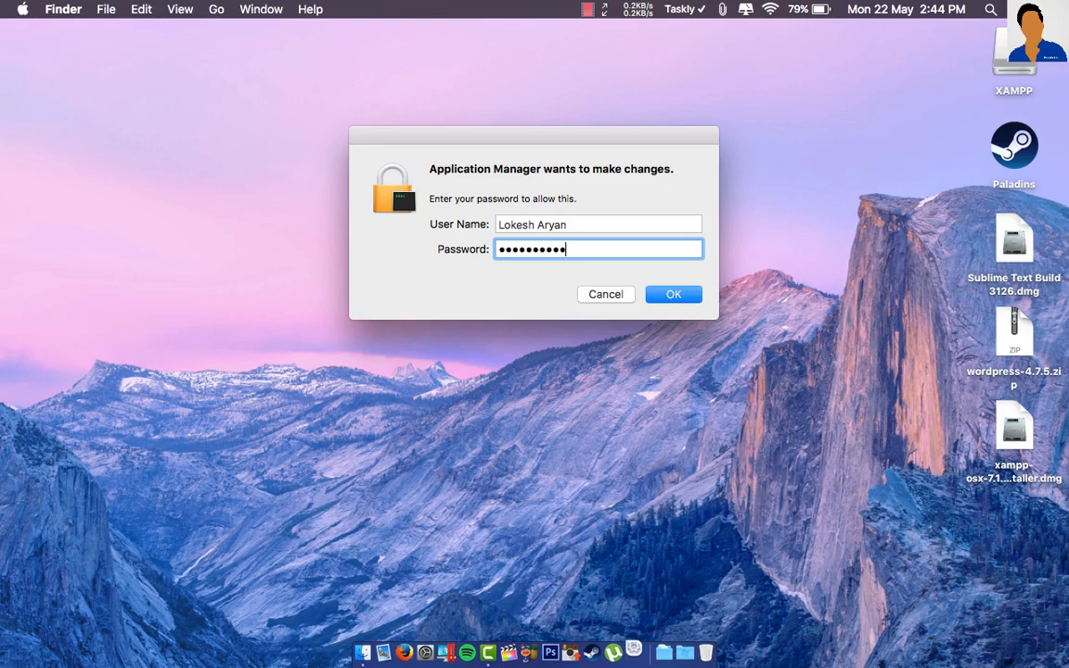
key("Return")
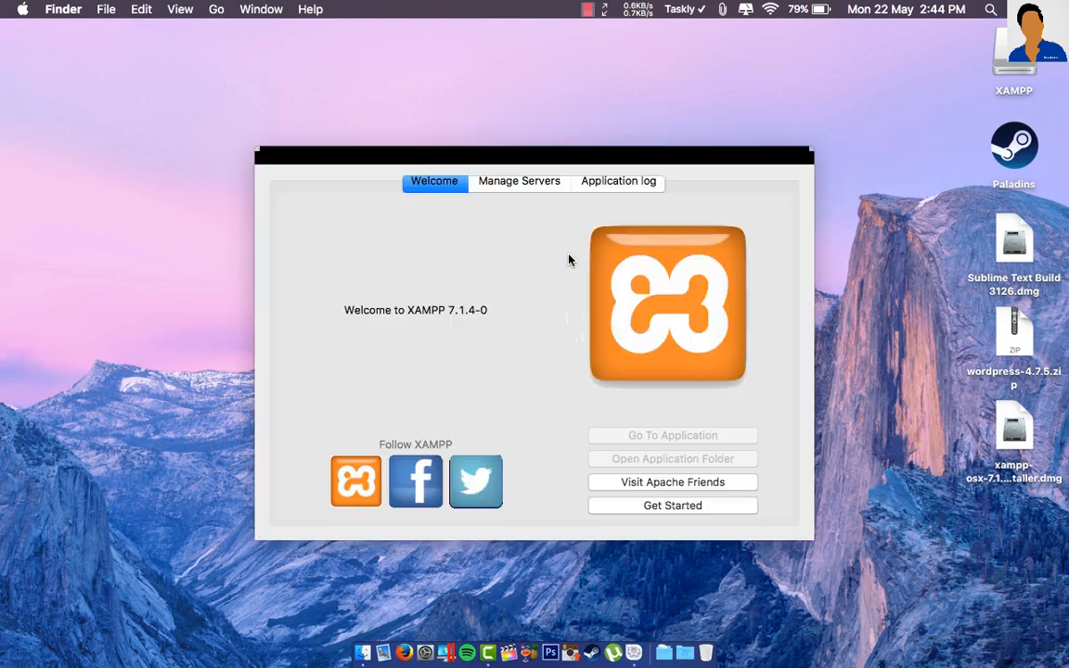
left_click_drag(541, 160, 479, 126)
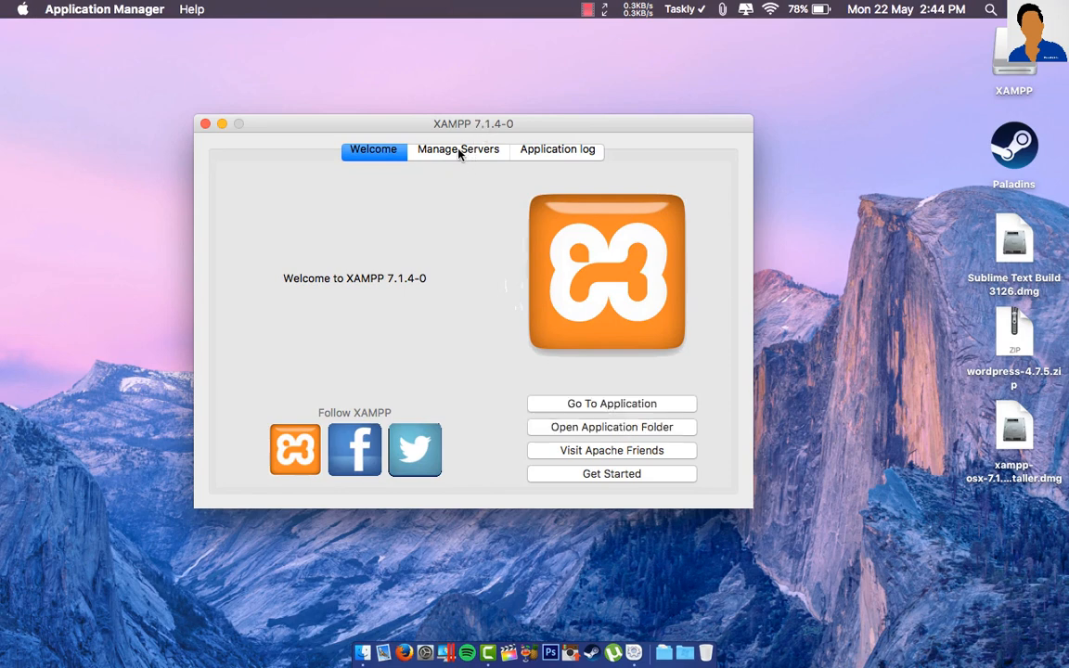
- Start MySQL Database on the Manage Servers list, next to the running Apache Web Server
left_click(474, 154)
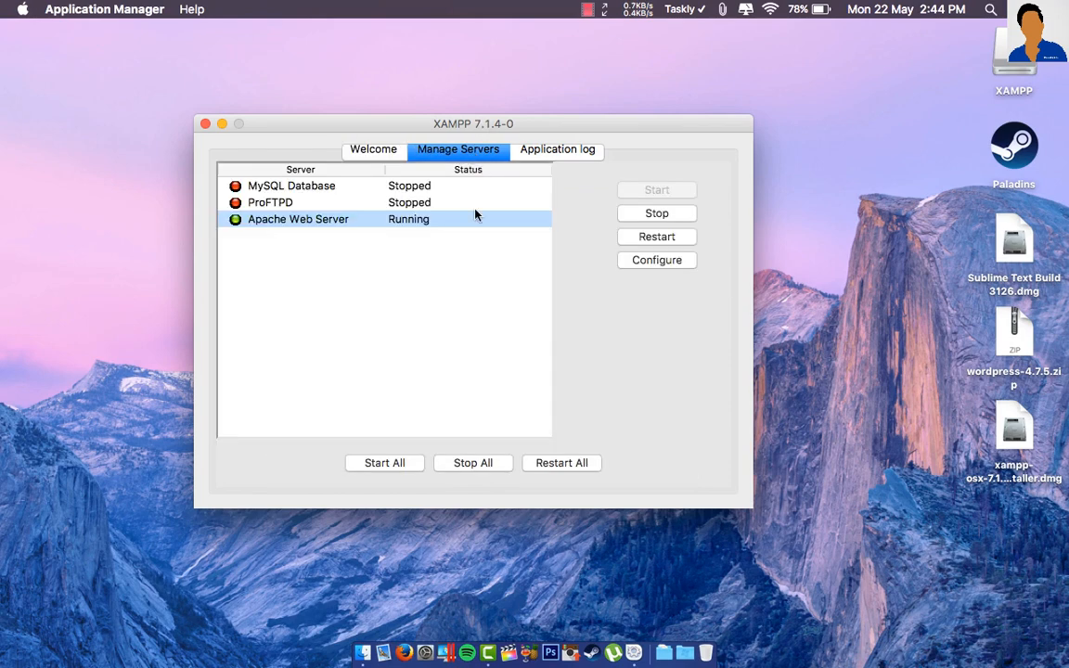
left_click(307, 188)
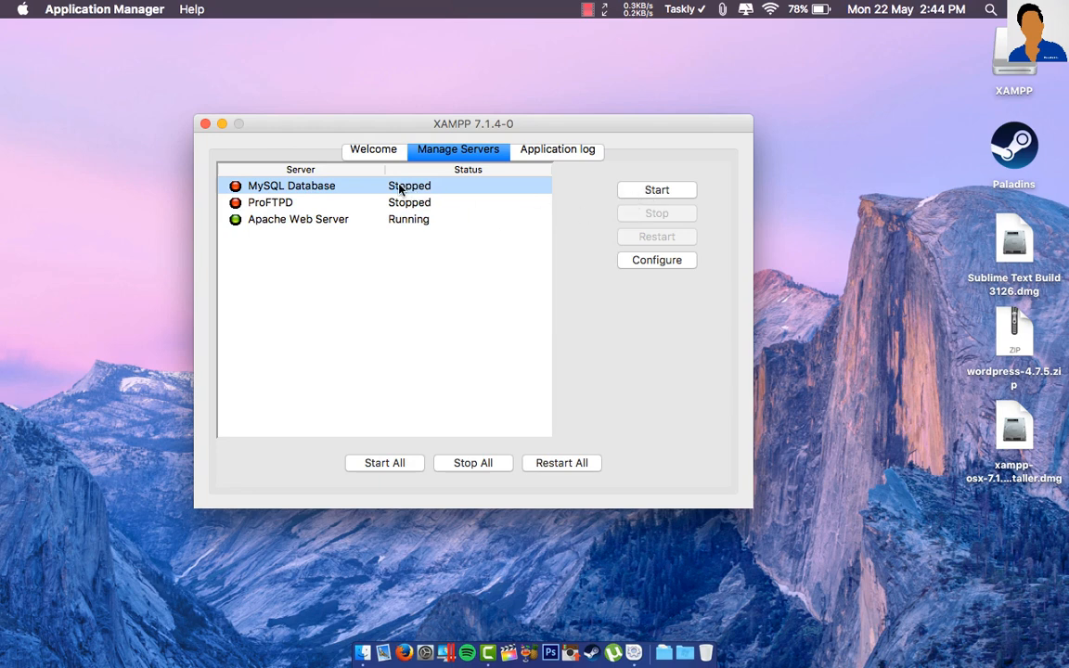
left_click(639, 193)
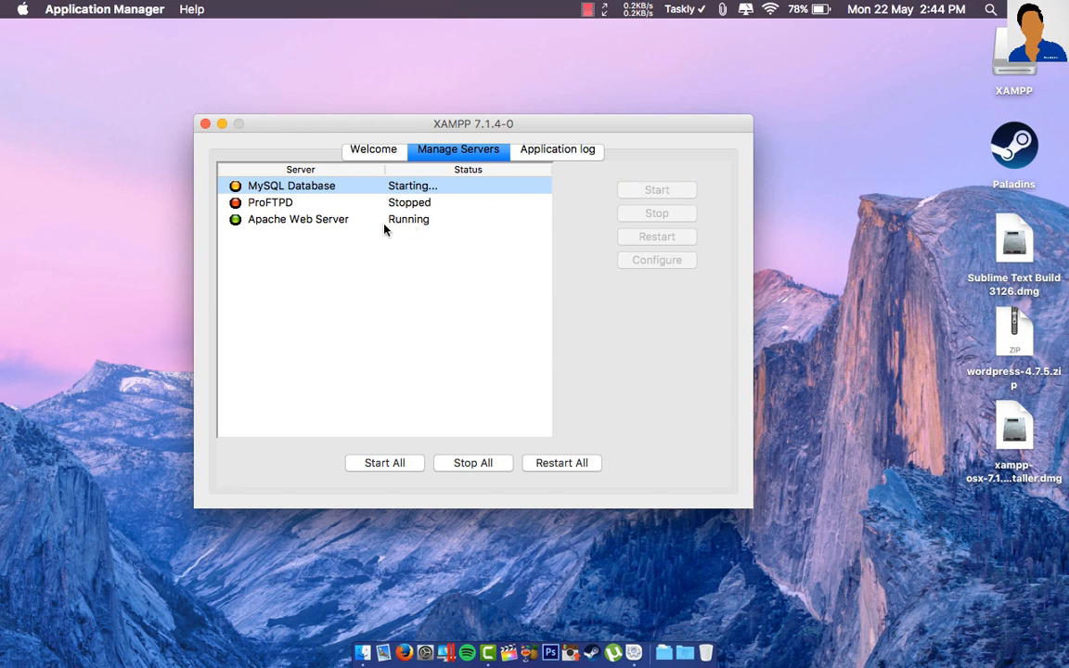
left_click(323, 222)
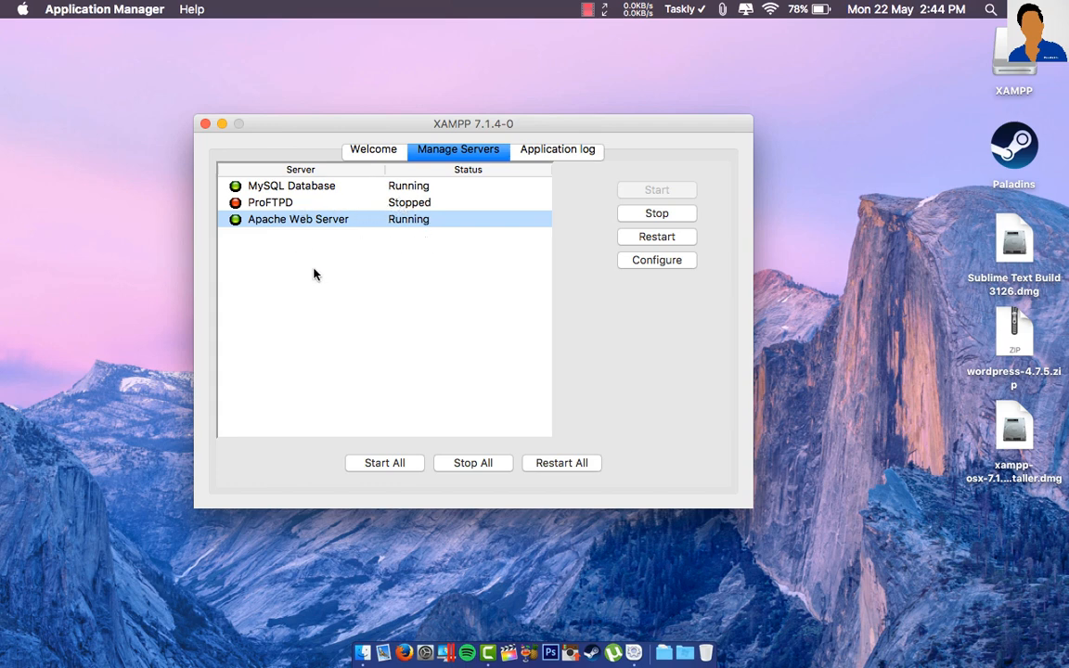
- Close the XAMPP manager and load localhost in Firefox to reach the XAMPP 7.1.4 dashboard
left_click(205, 123)
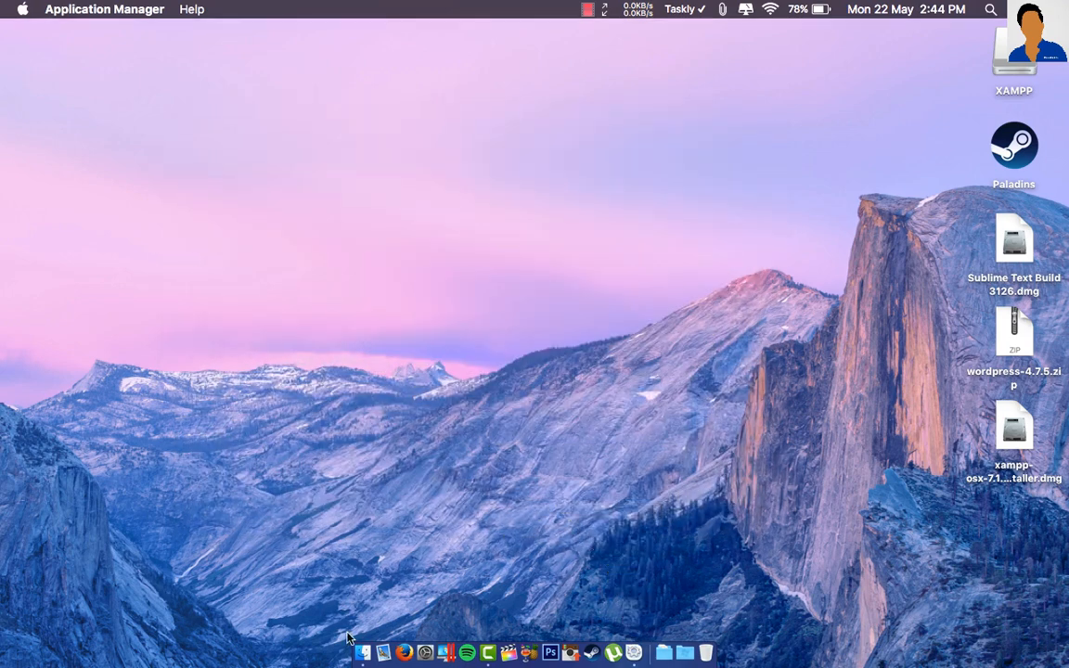
left_click(404, 652)
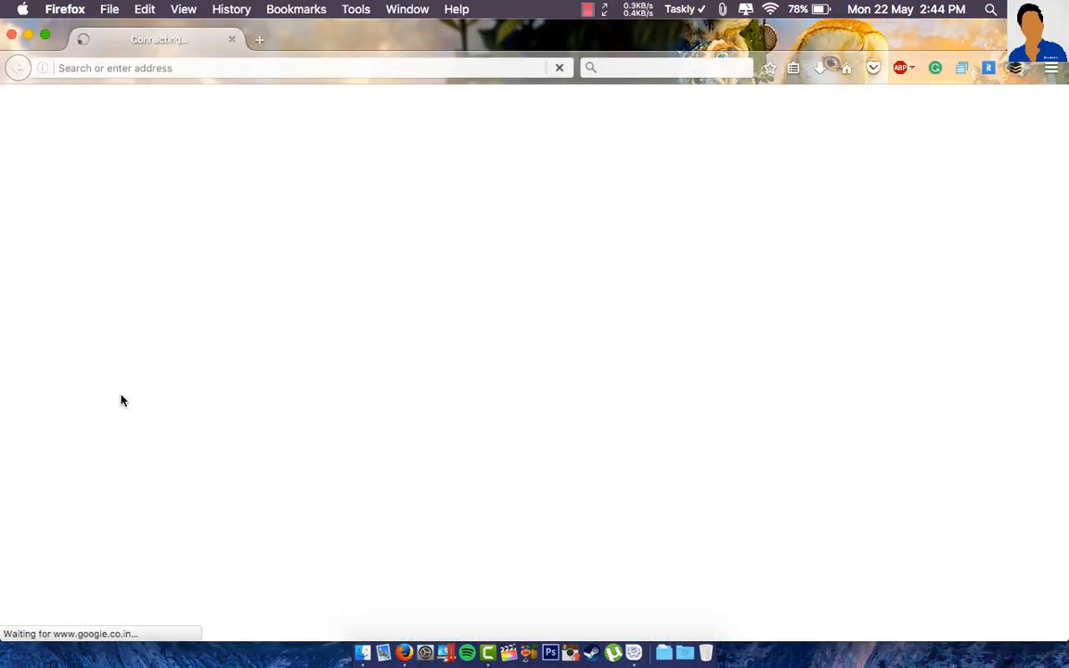
left_click(265, 62)
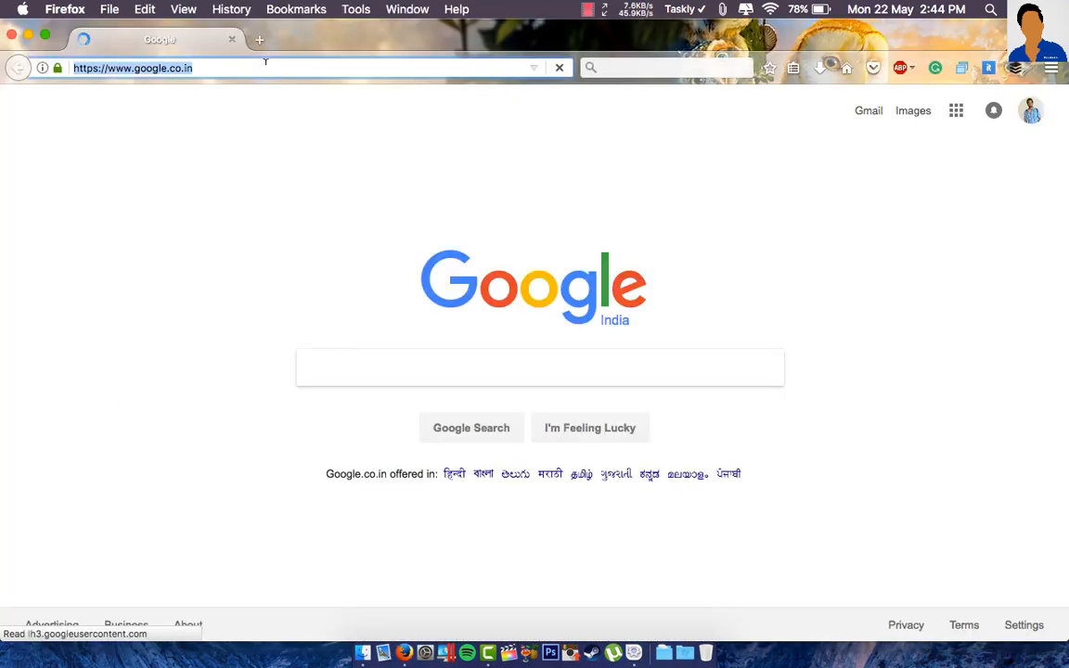
key("BackSpace")
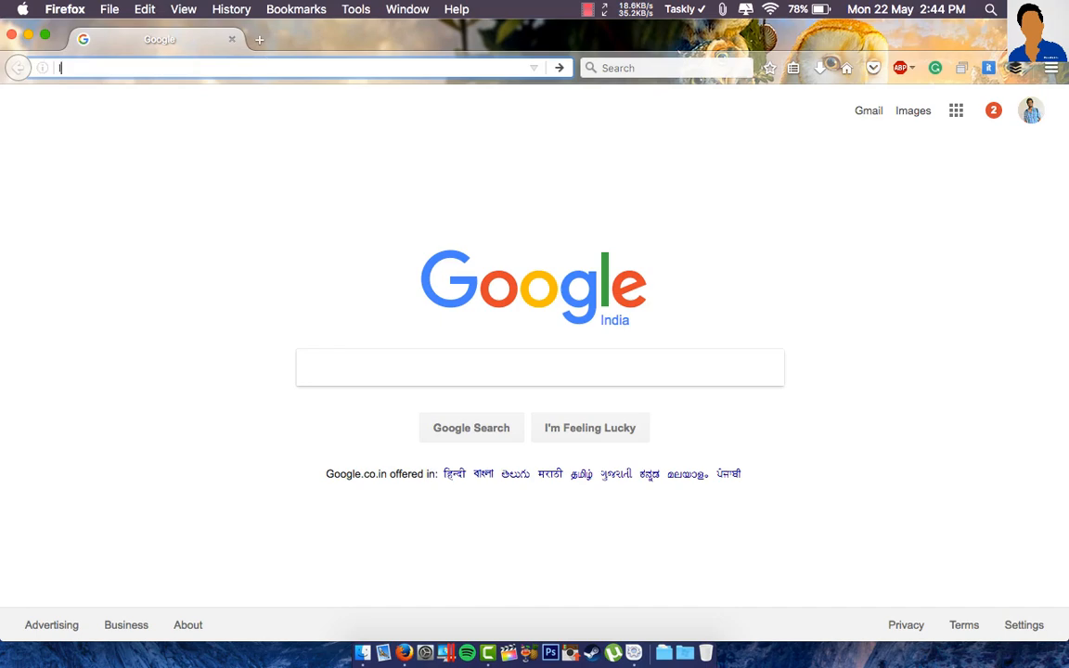
type("localhost/")
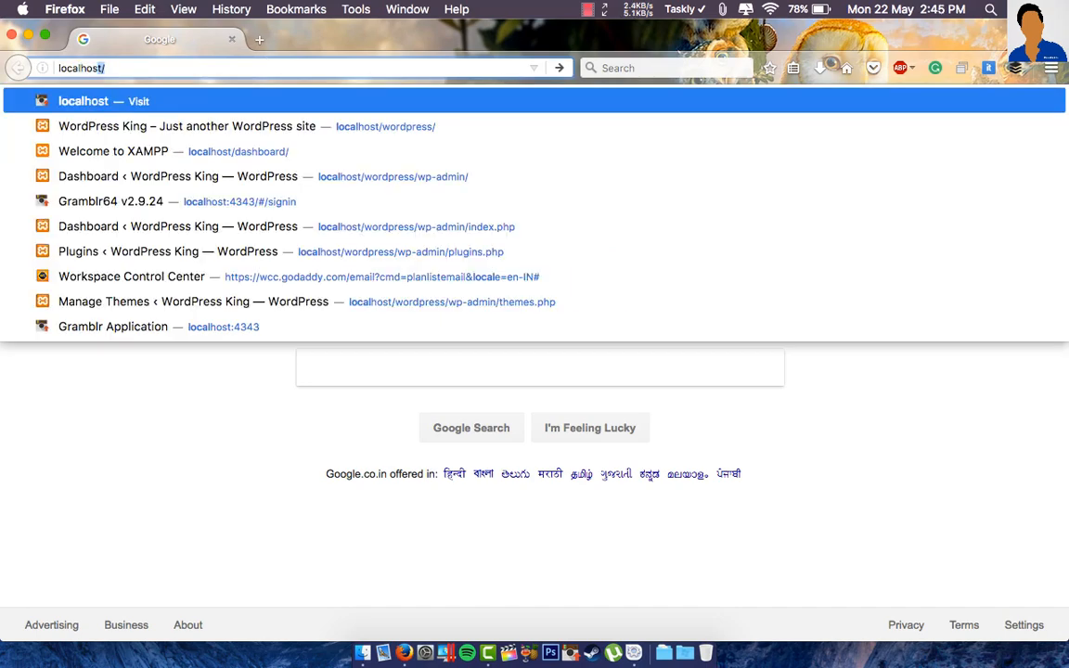
key("Return")
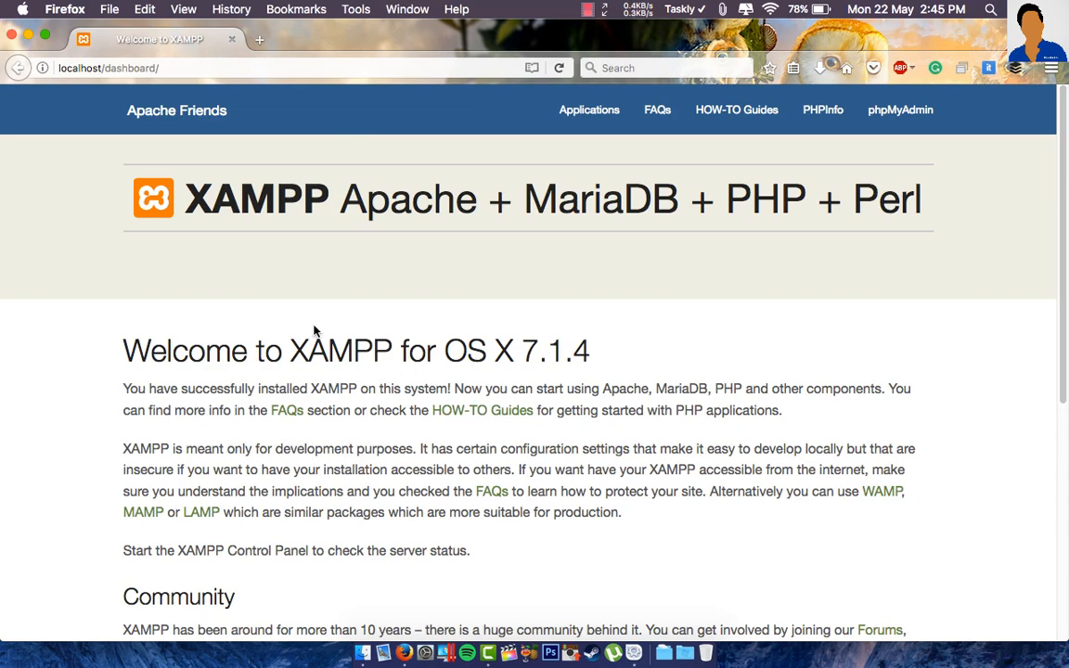
left_click(167, 63)
left_click(167, 63)
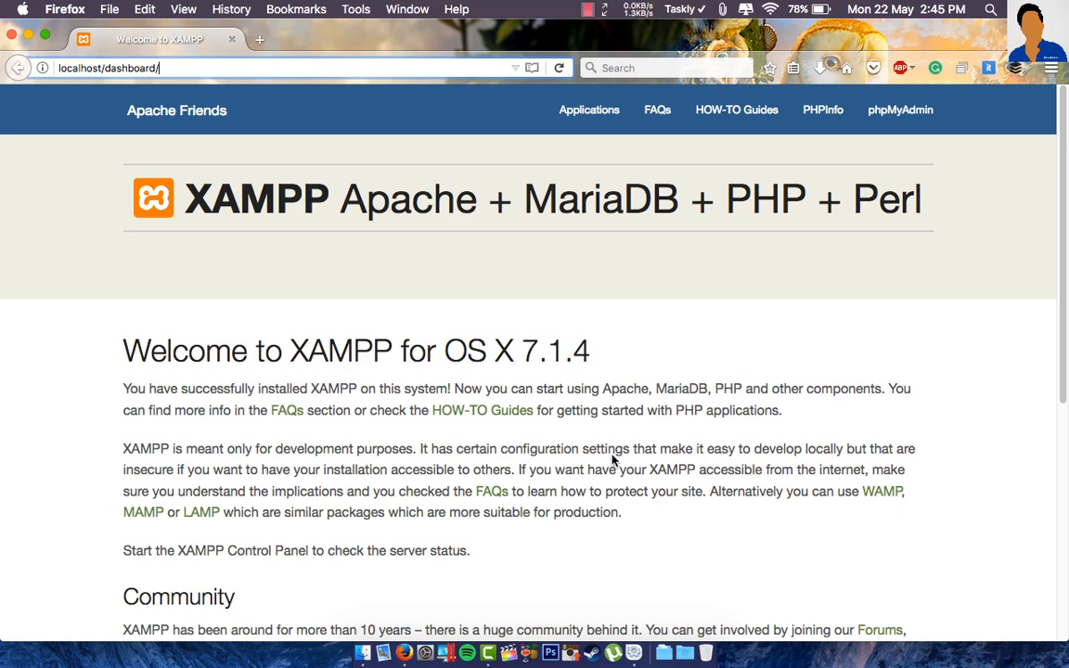
- Create an empty 'wordpress' database in phpMyAdmin, then minimise Firefox
left_click(903, 111)
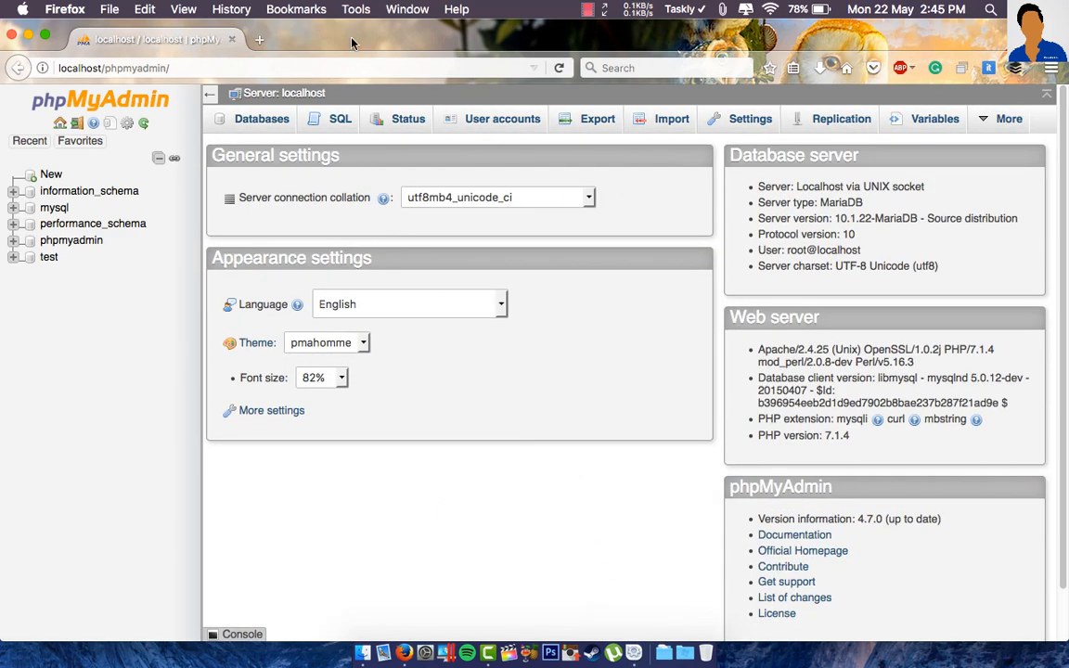
left_click(263, 119)
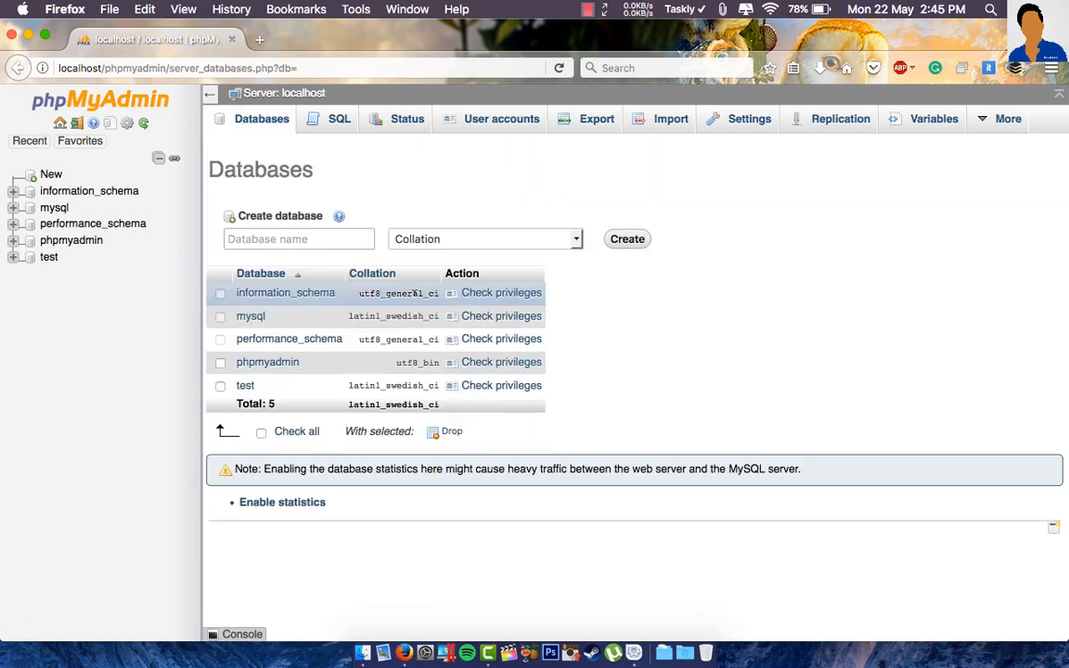
left_click(329, 240)
type("wordpress")
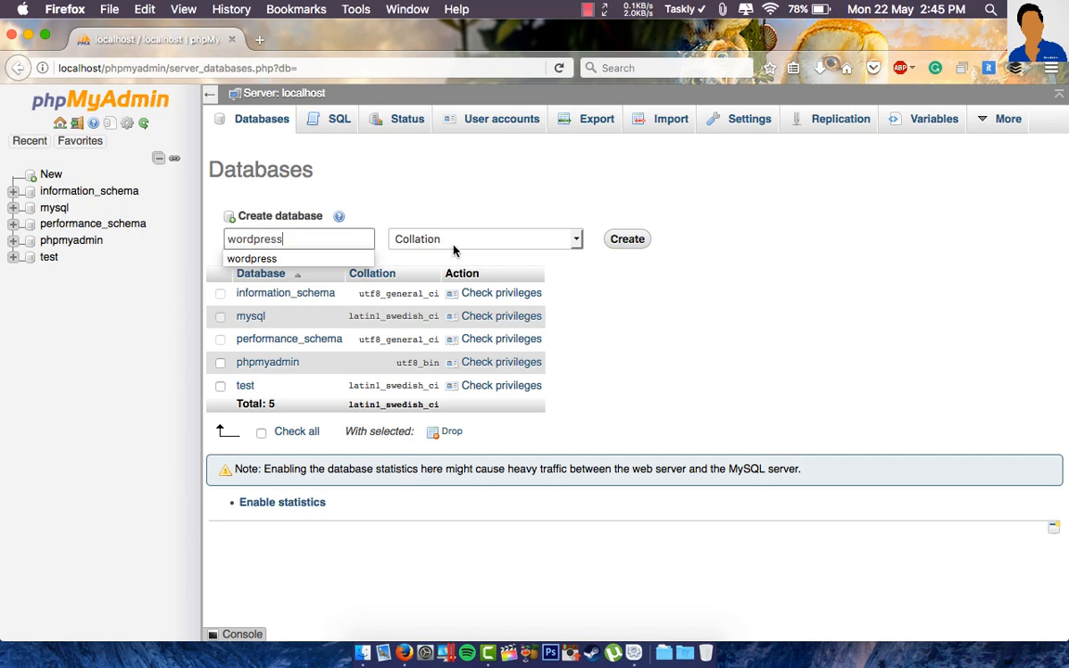
left_click(625, 243)
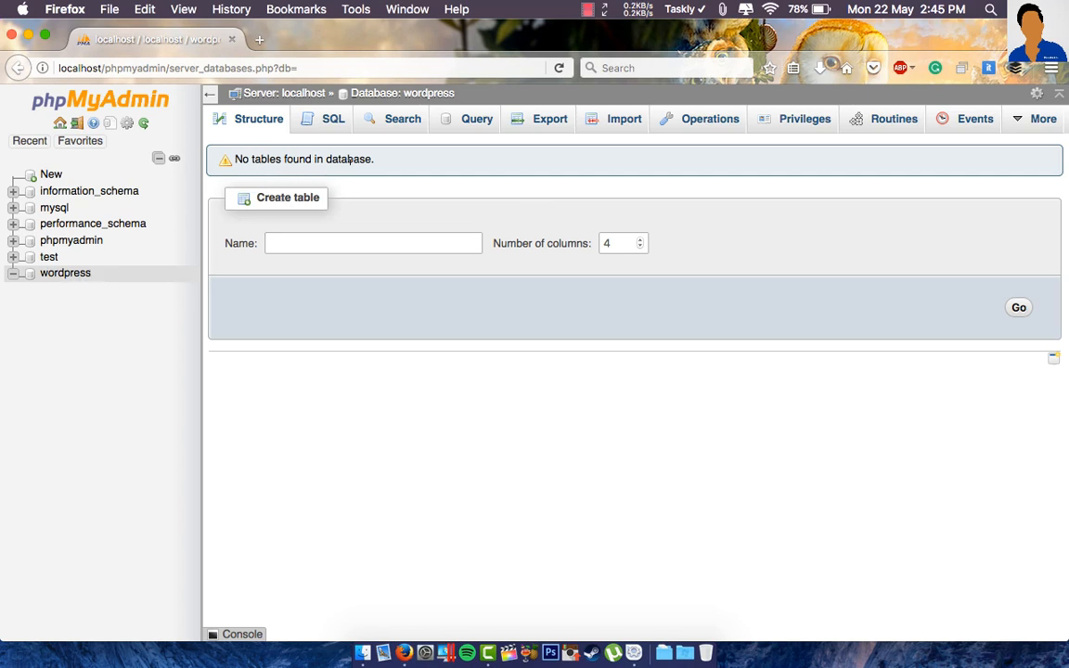
left_click(28, 35)
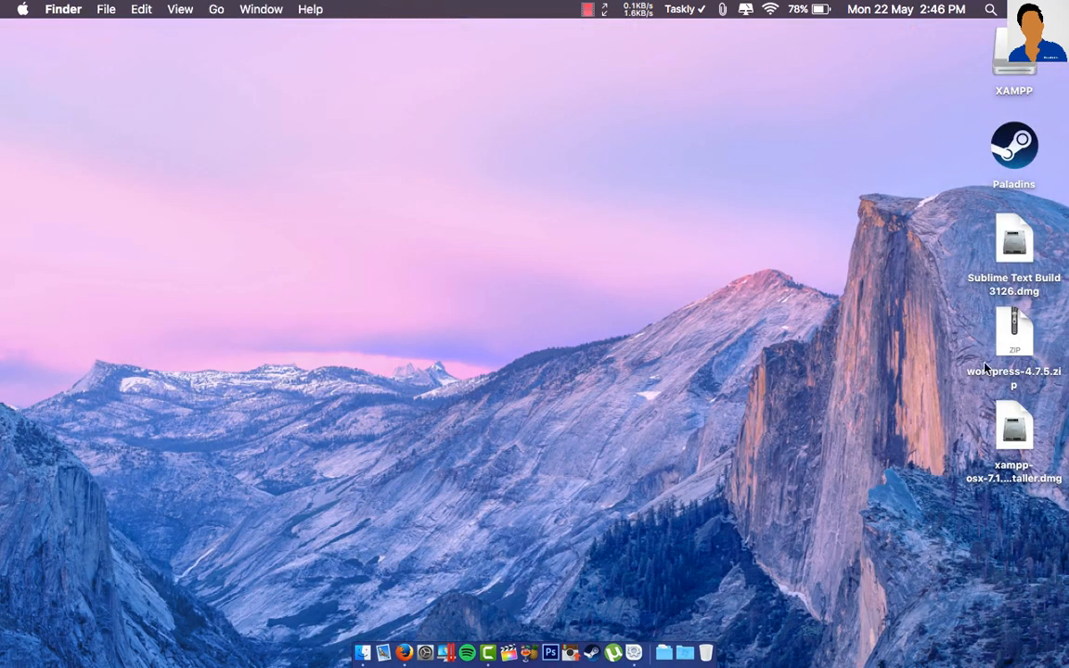
- Extract wordpress-4.7.5.zip and open wordpress/wp-config-sample.php in Sublime Text
left_click(1010, 349)
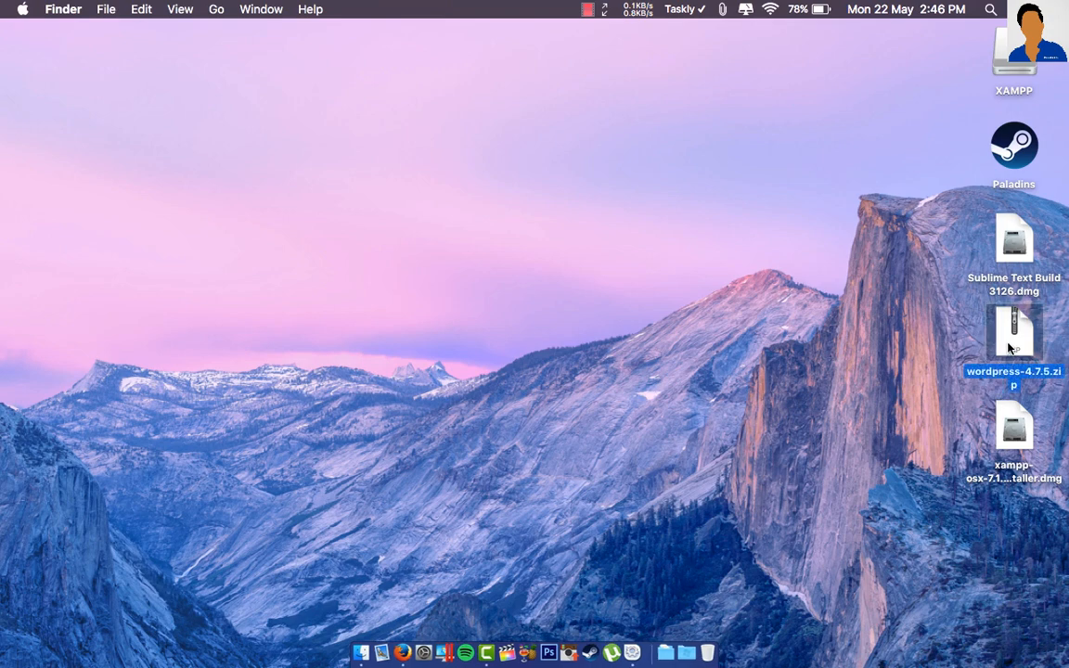
double_click(1010, 348)
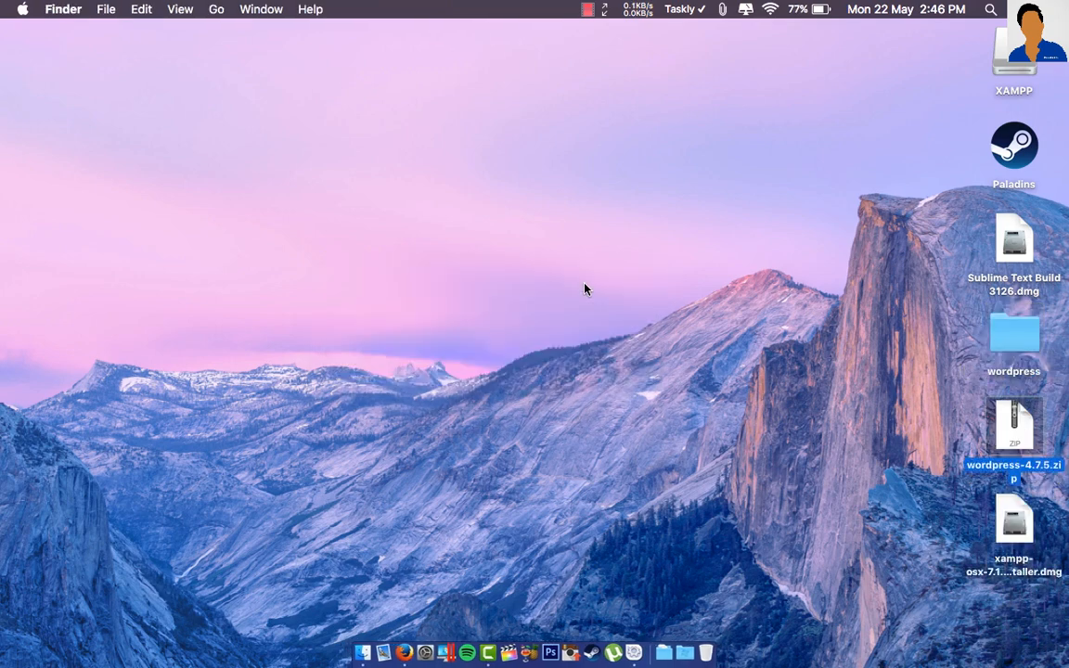
double_click(1015, 333)
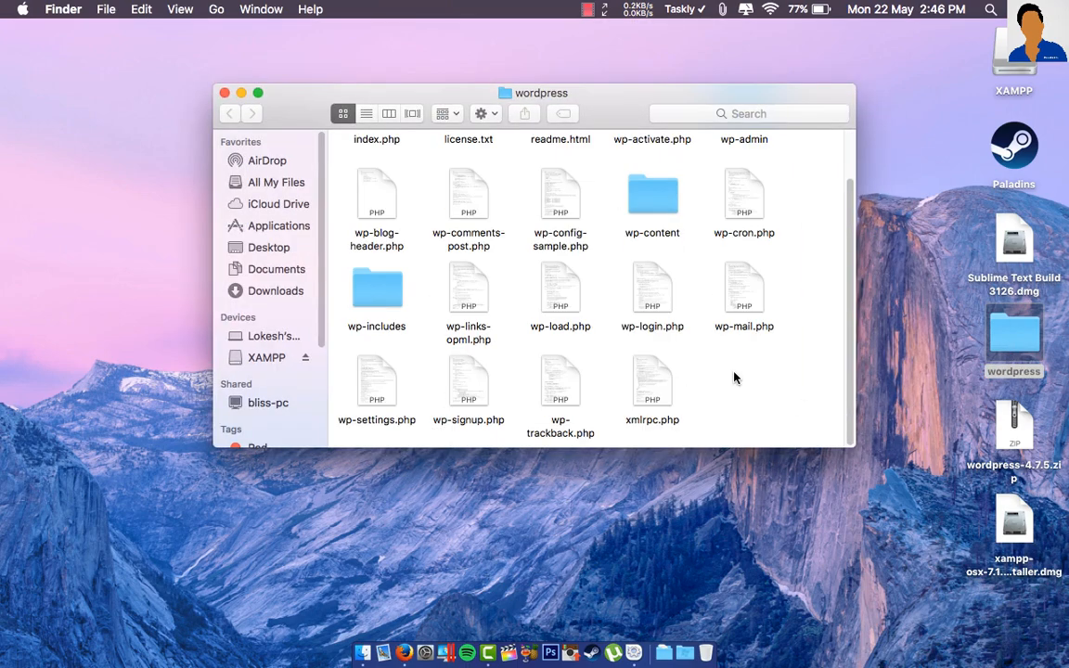
left_click(562, 247)
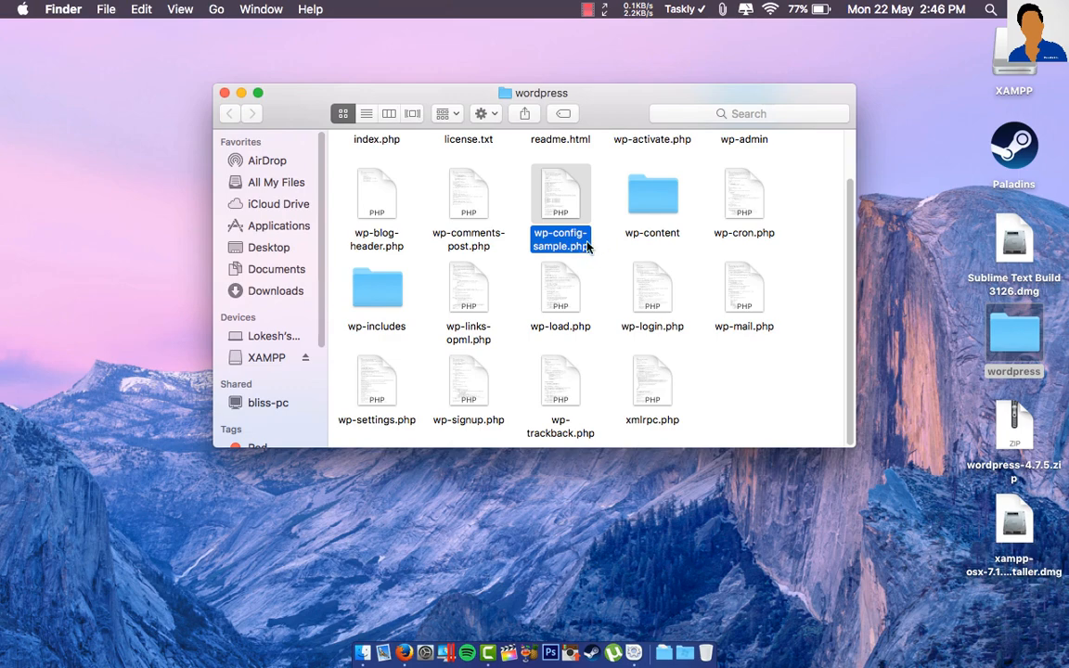
left_click(600, 269)
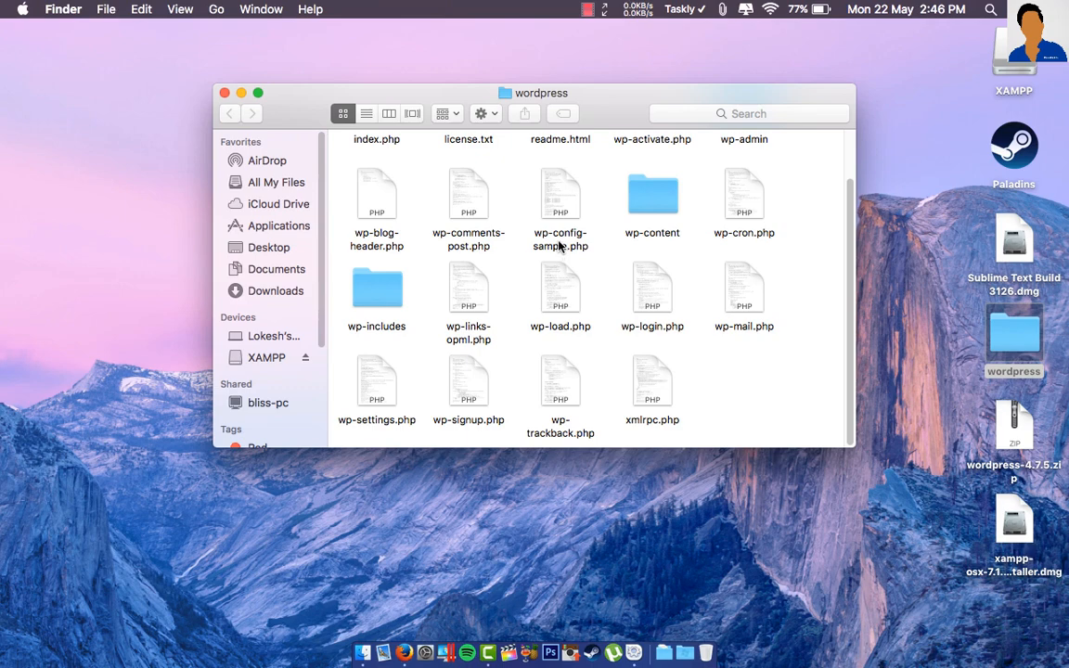
double_click(559, 243)
scroll(560, 350, "down", 5)
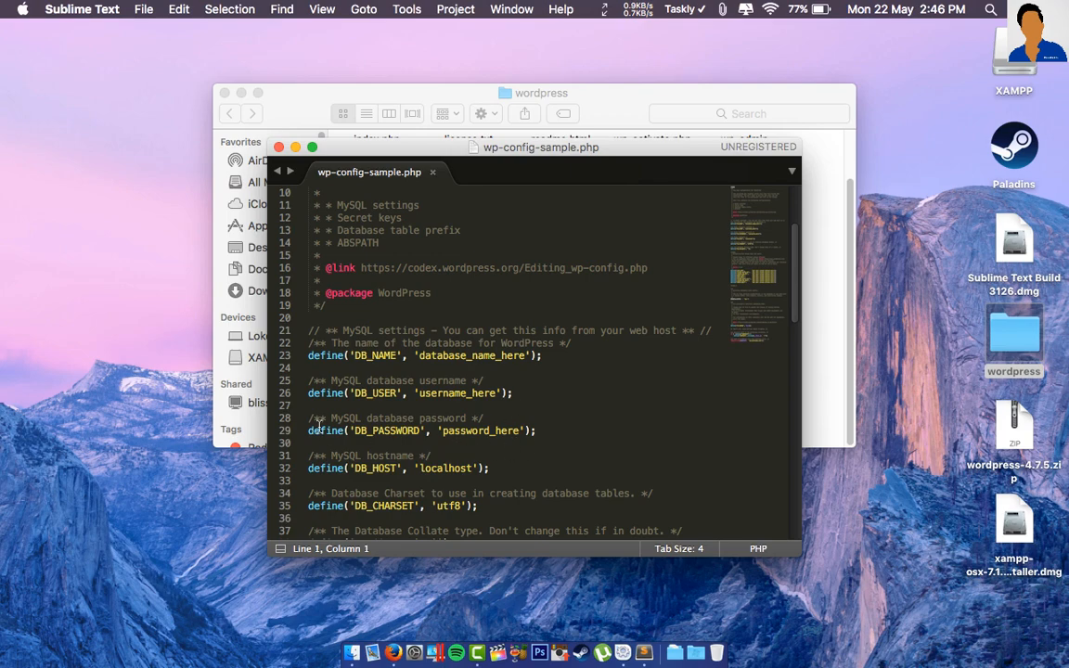
- Replace the DB_NAME placeholder in wp-config-sample.php with wordpress
left_click_drag(309, 360, 564, 431)
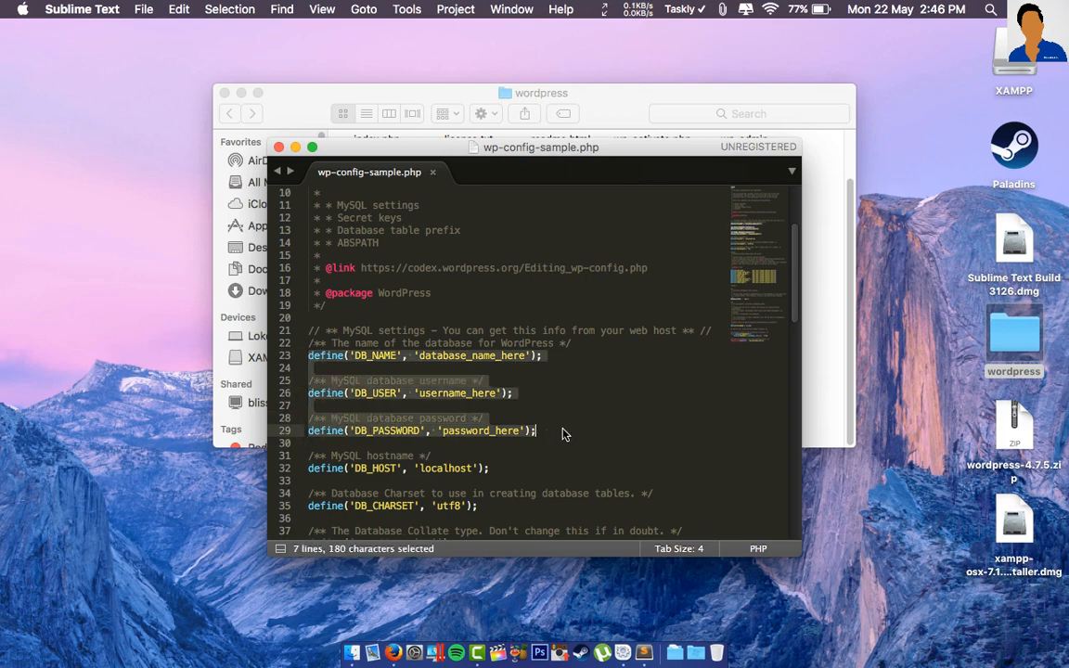
left_click(526, 355)
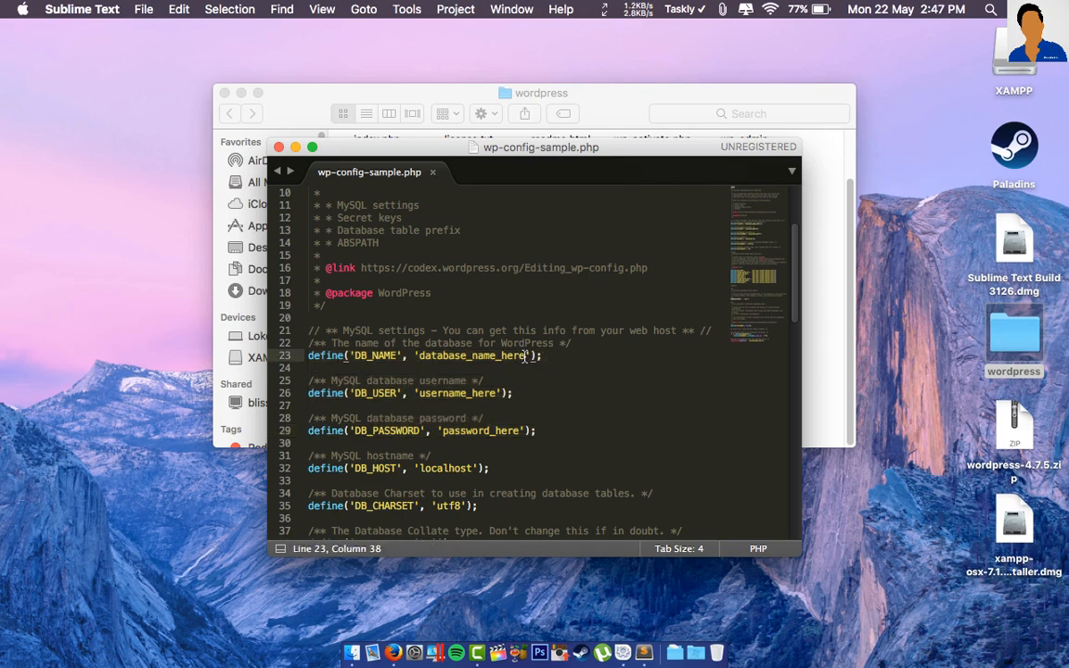
key("BackSpace")
key("BackSpace")
key("BackSpace")
key("BackSpace")
key("BackSpace")
key("BackSpace")
key("BackSpace")
key("BackSpace")
key("BackSpace")
key("BackSpace")
key("BackSpace")
key("BackSpace")
key("BackSpace")
key("BackSpace")
key("BackSpace")
key("BackSpace")
key("BackSpace")
key("BackSpace")
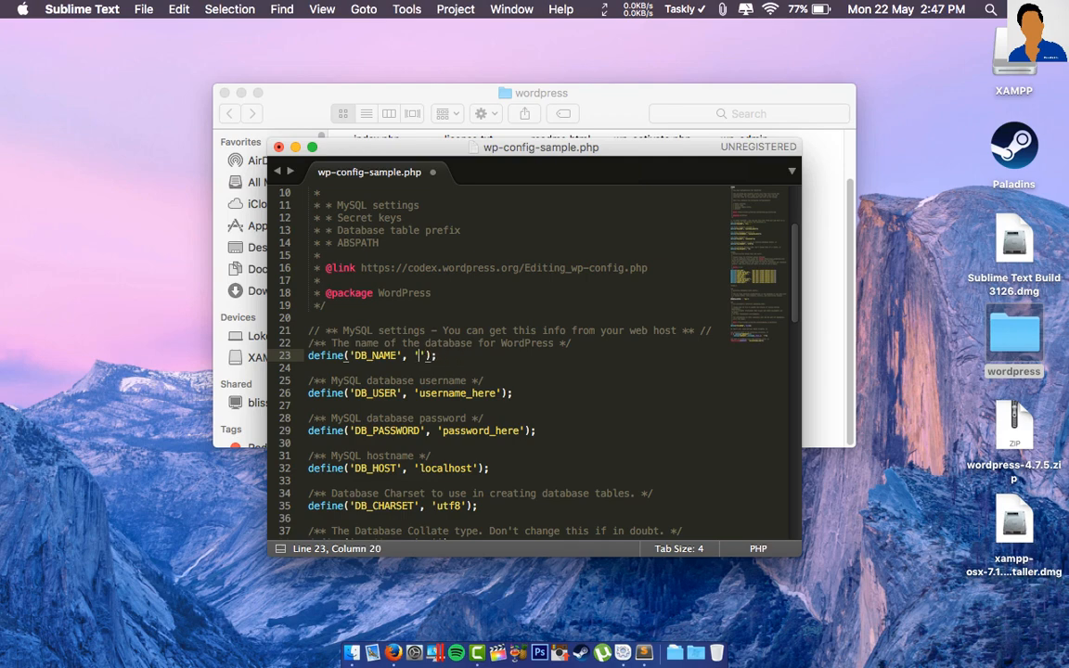
type("wor")
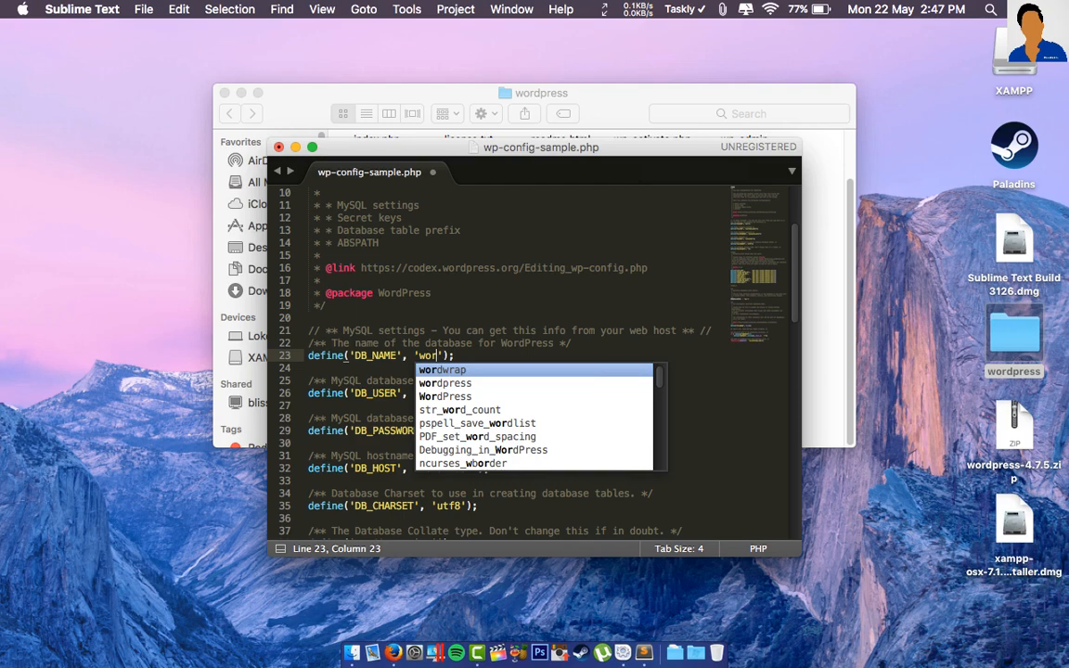
type("dpress")
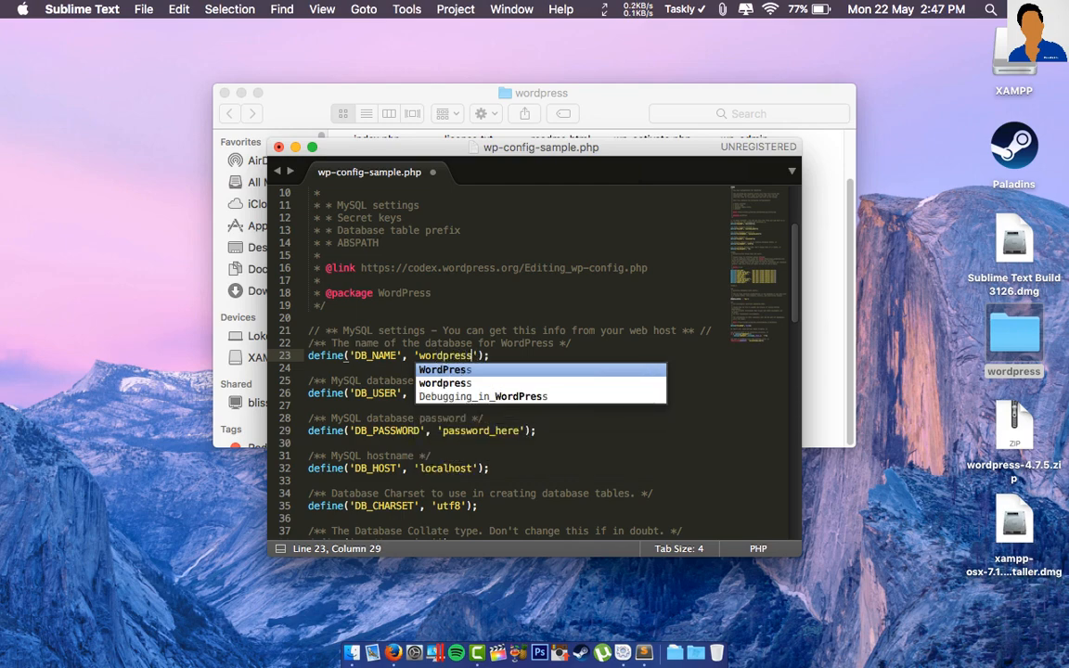
key("Right")
key("Right")
key("Right")
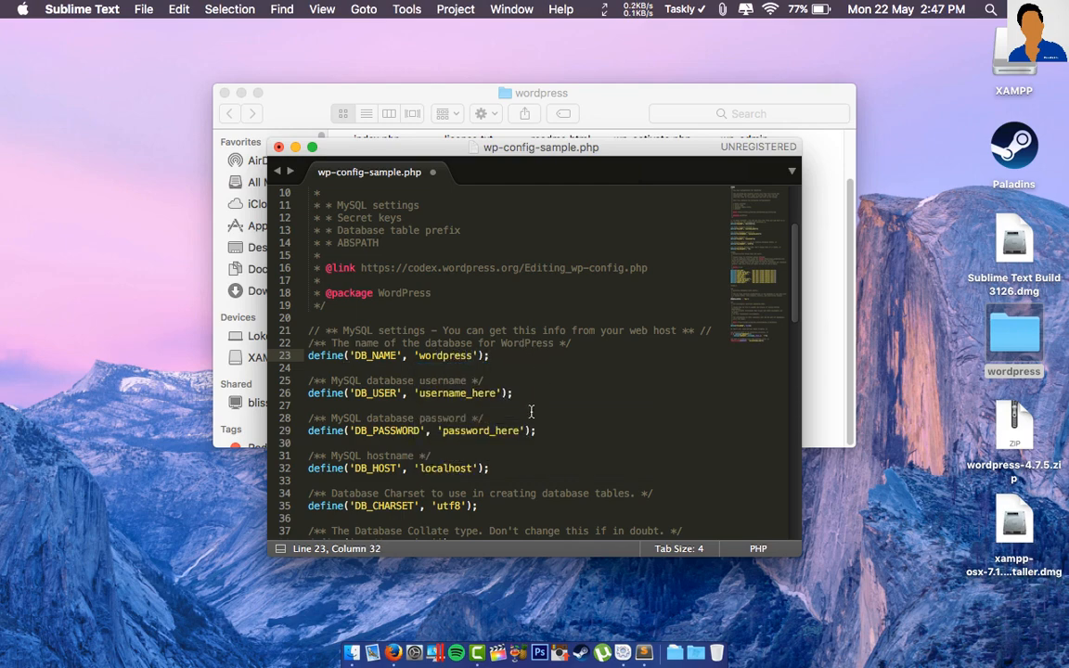
- Set DB_USER to root and leave DB_PASSWORD as an empty string
left_click(496, 393)
key("BackSpace")
key("BackSpace")
key("BackSpace")
key("BackSpace")
key("BackSpace")
key("BackSpace")
key("BackSpace")
key("BackSpace")
key("BackSpace")
key("BackSpace")
key("BackSpace")
key("BackSpace")
key("BackSpace")
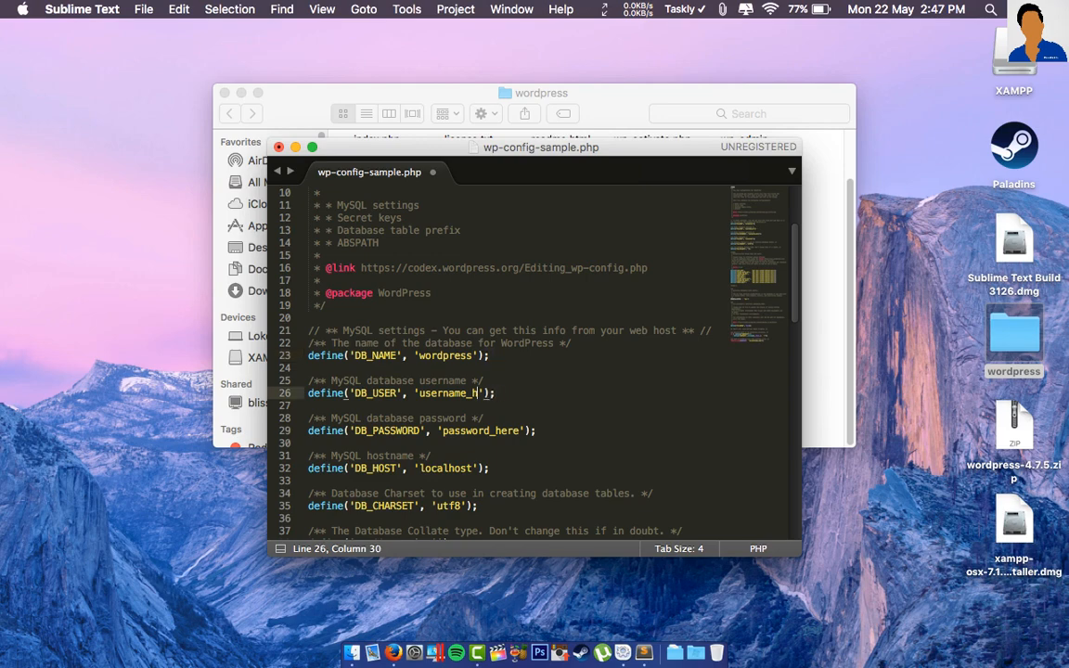
type("root")
left_click(520, 431)
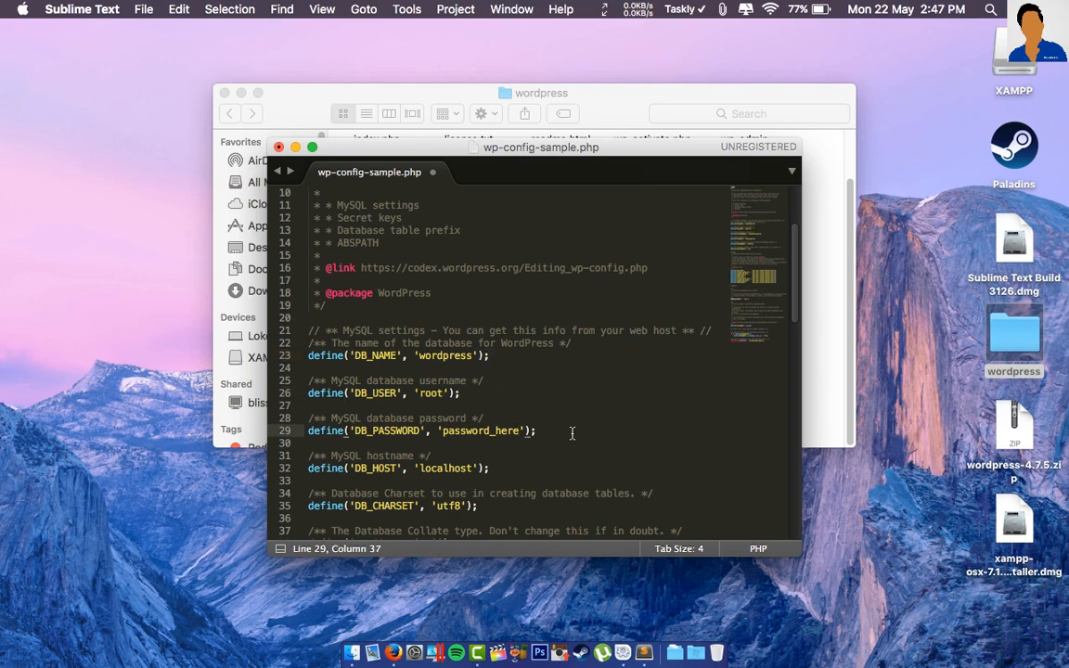
key("BackSpace")
key("BackSpace")
key("BackSpace")
key("BackSpace")
key("BackSpace")
key("BackSpace")
key("BackSpace")
key("BackSpace")
key("BackSpace")
key("BackSpace")
key("BackSpace")
key("BackSpace")
key("BackSpace")
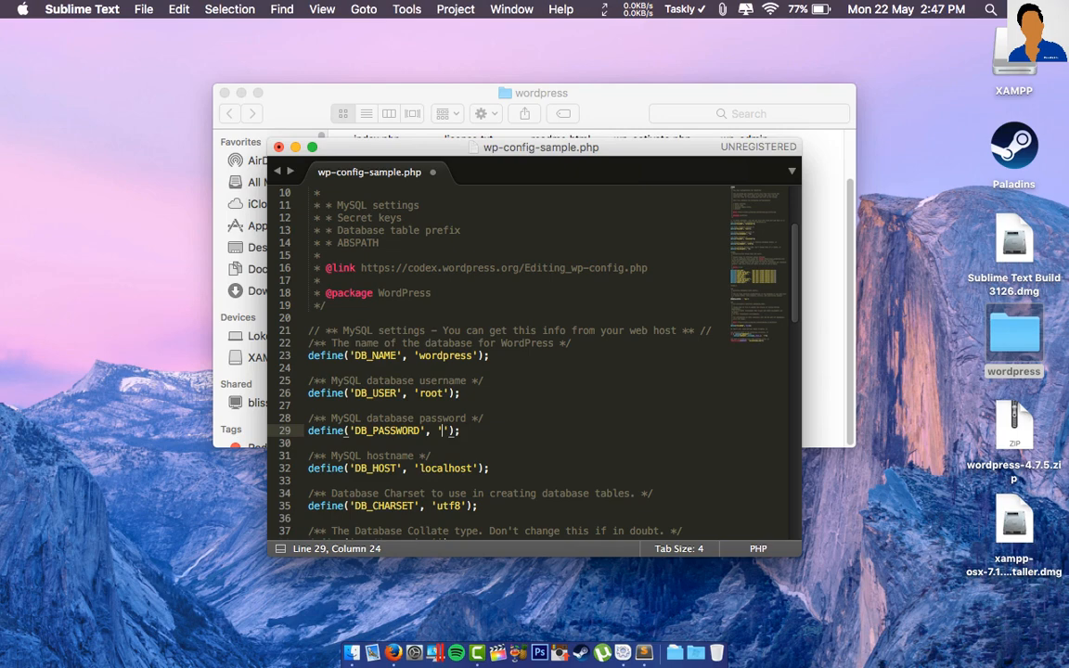
left_click(574, 439)
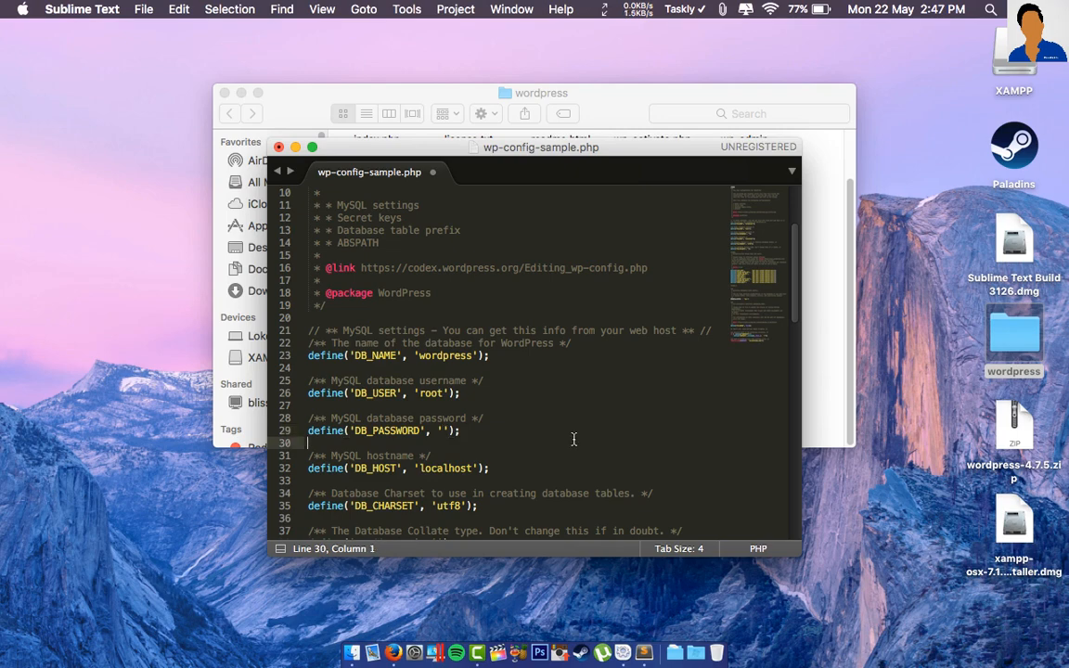
left_click(144, 10)
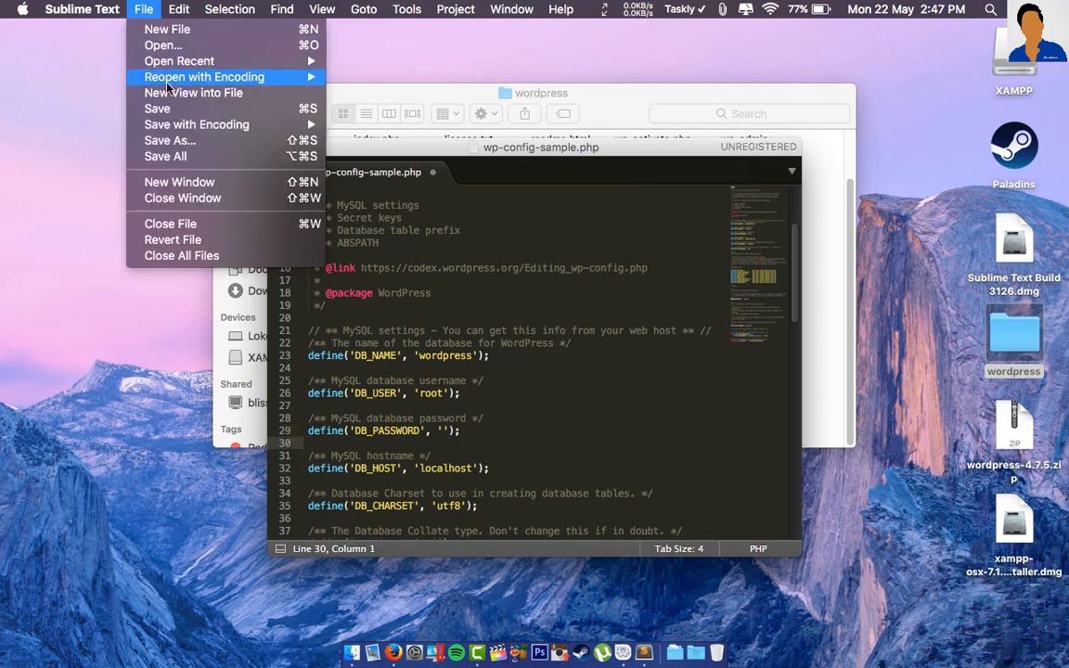
- Save the edited configuration under the new name wp-config.php
left_click(184, 141)
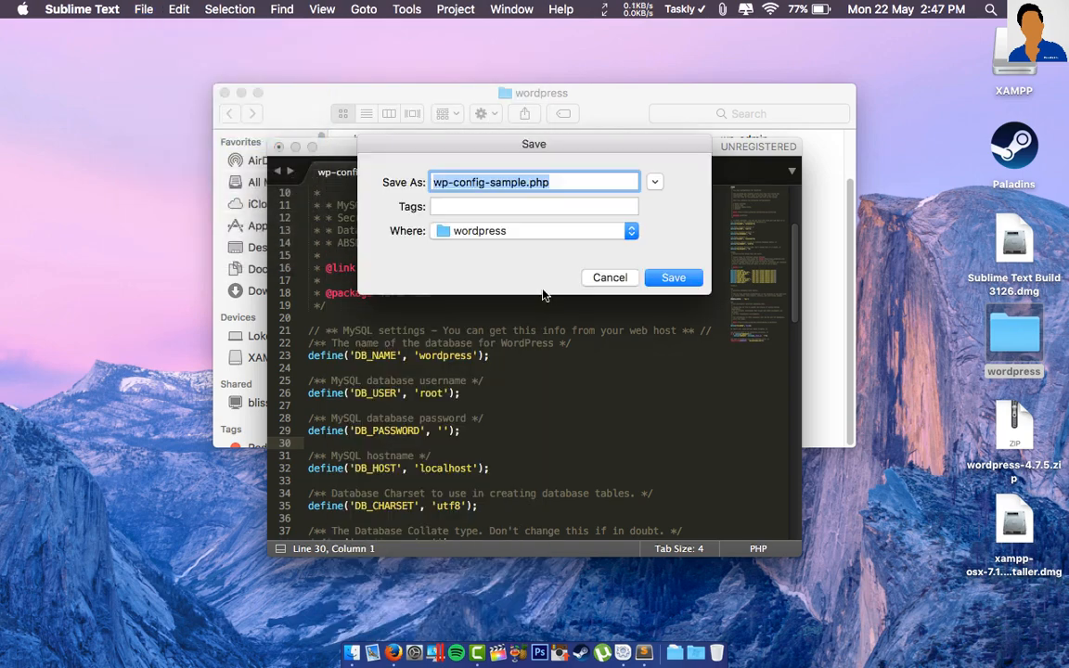
left_click(526, 182)
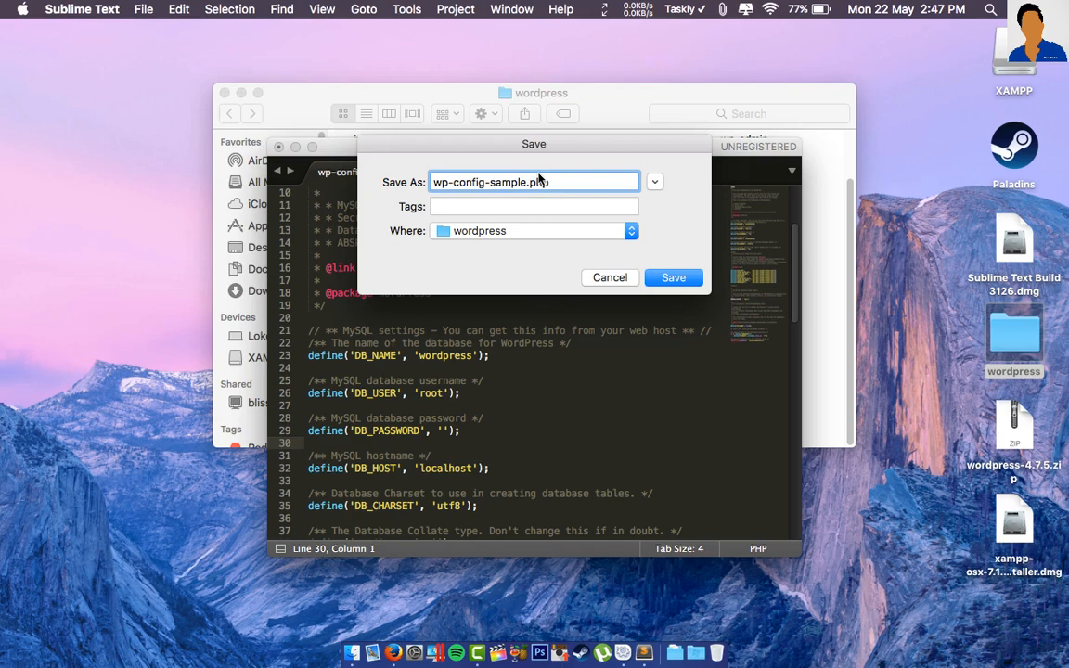
key("BackSpace")
key("BackSpace")
key("BackSpace")
key("BackSpace")
key("BackSpace")
key("BackSpace")
key("BackSpace")
left_click(674, 278)
scroll(598, 346, "down", 1)
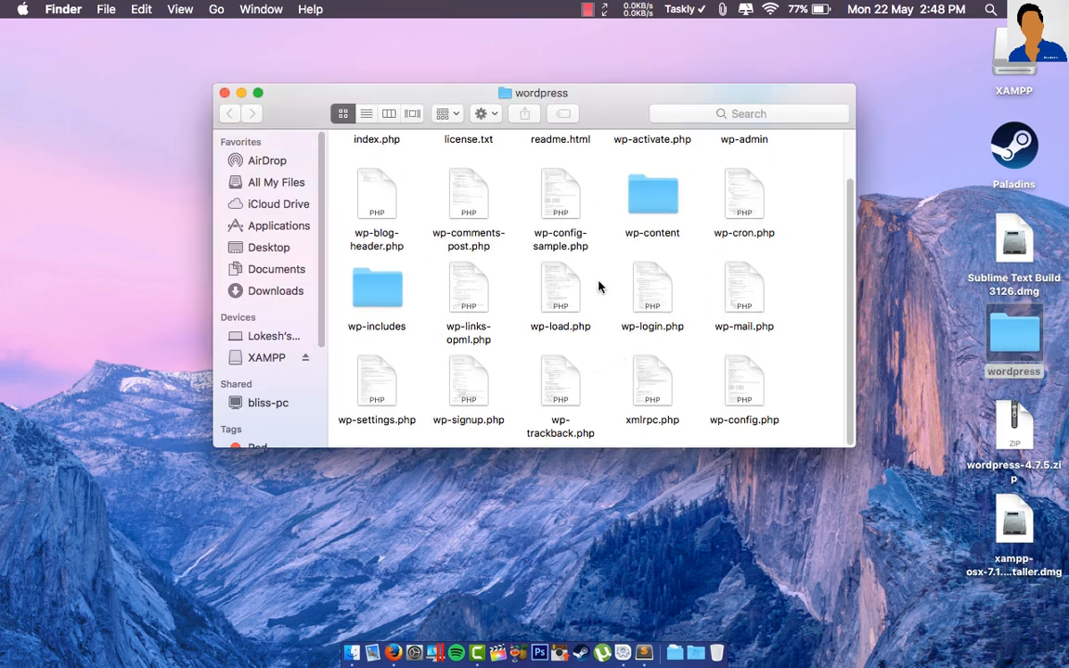
- Browse in Finder to Applications > XAMPP > xamppfiles > htdocs
scroll(613, 311, "up", 1)
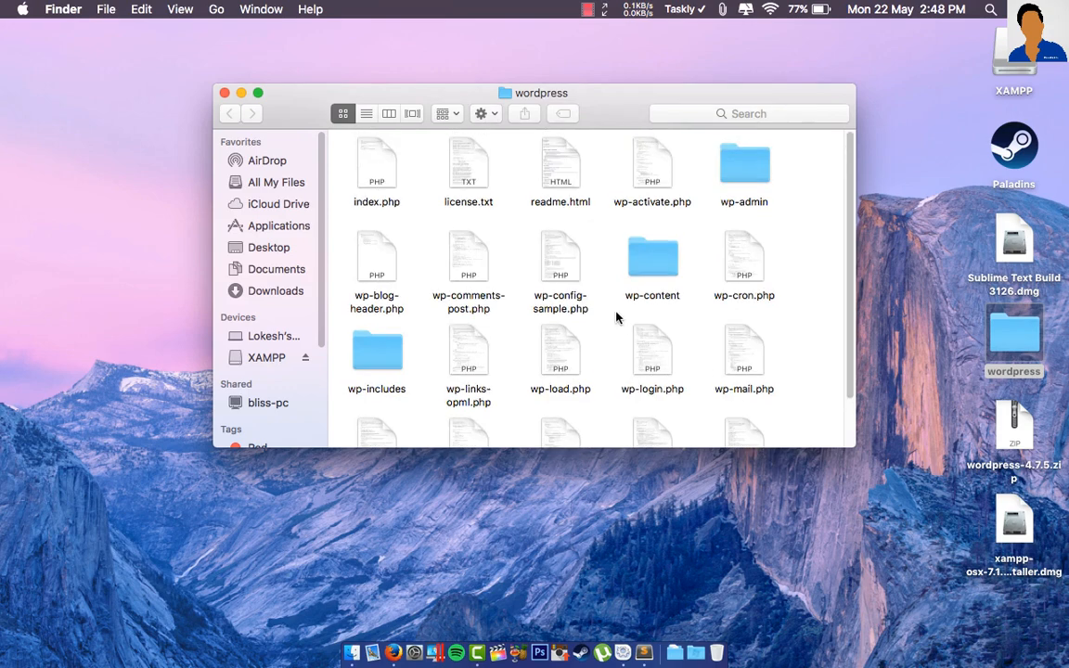
scroll(594, 295, "down", 1)
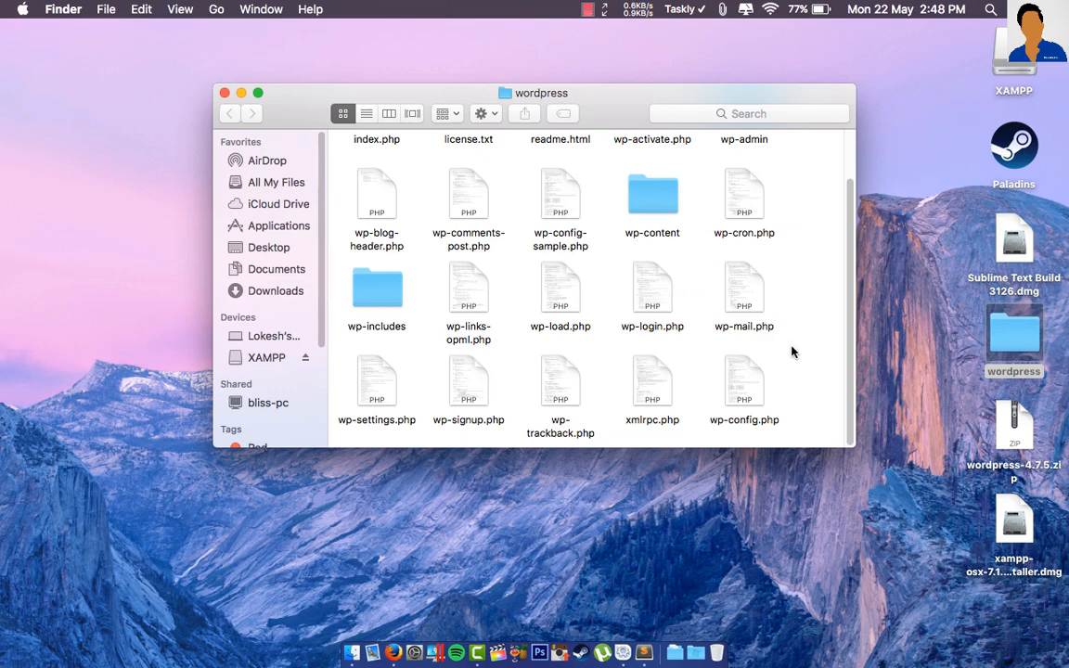
left_click(274, 233)
left_click(277, 226)
scroll(390, 348, "down", 10)
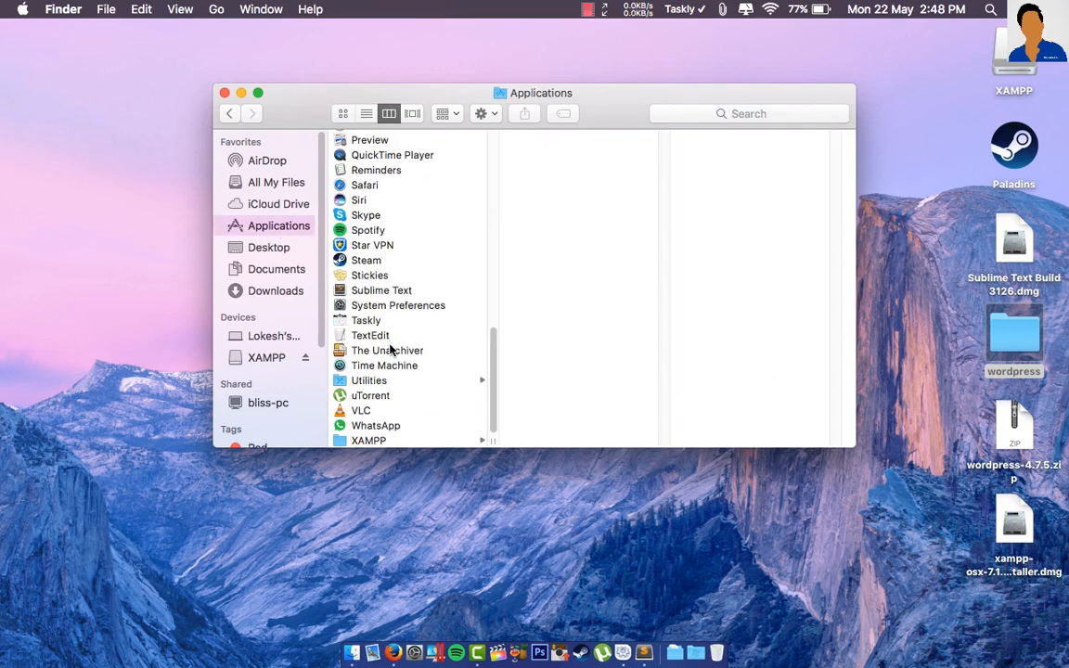
scroll(374, 277, "up", 10)
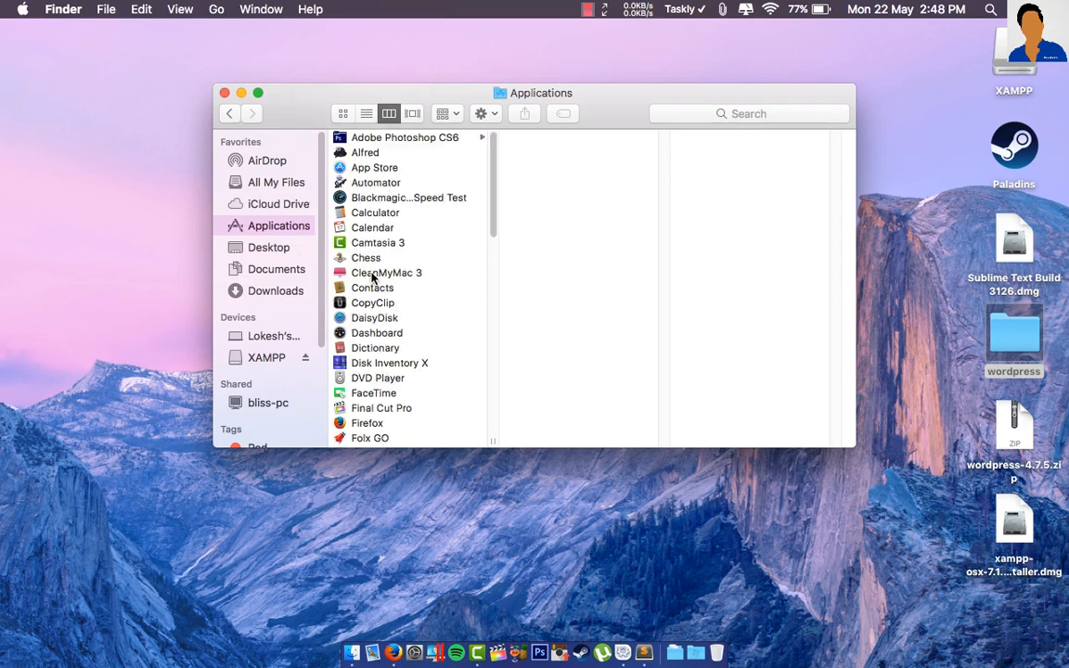
scroll(408, 371, "down", 10)
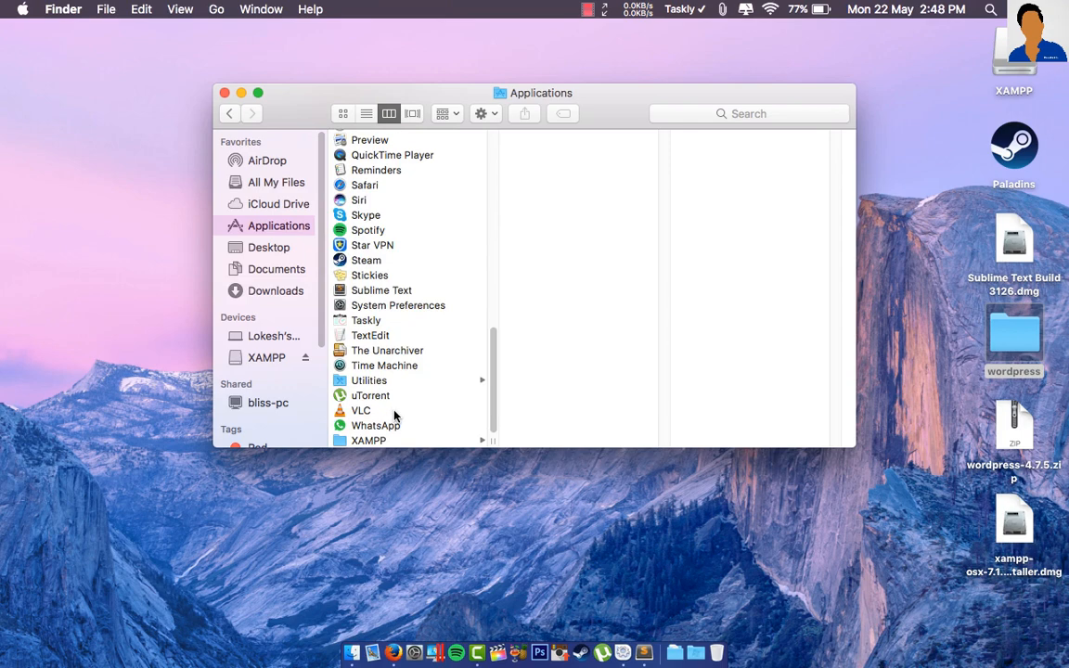
left_click(388, 441)
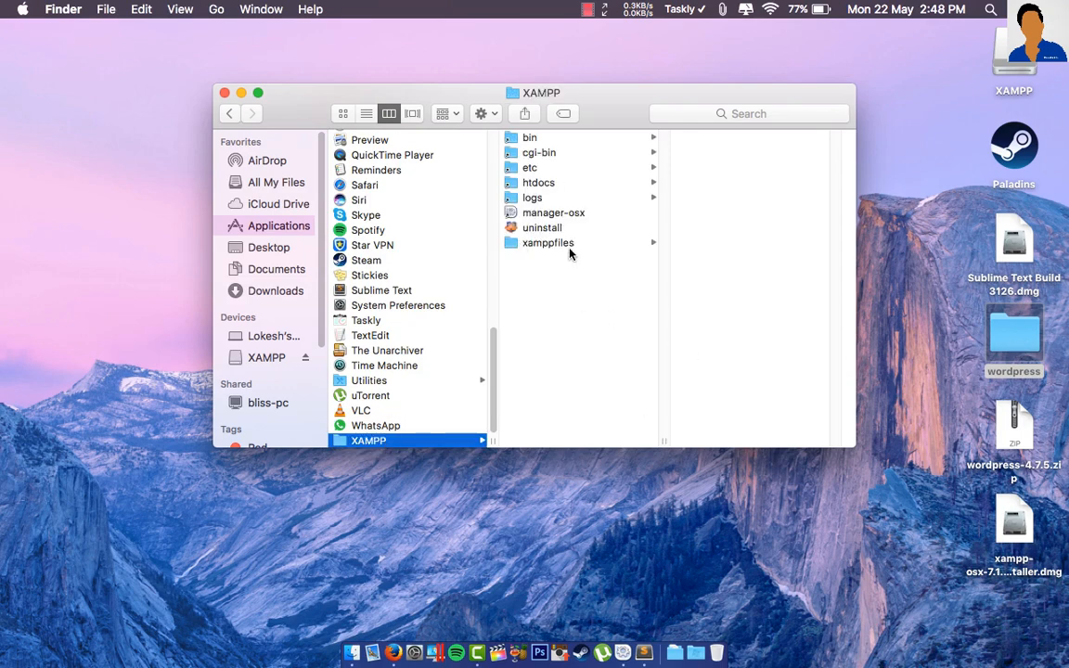
left_click(546, 183)
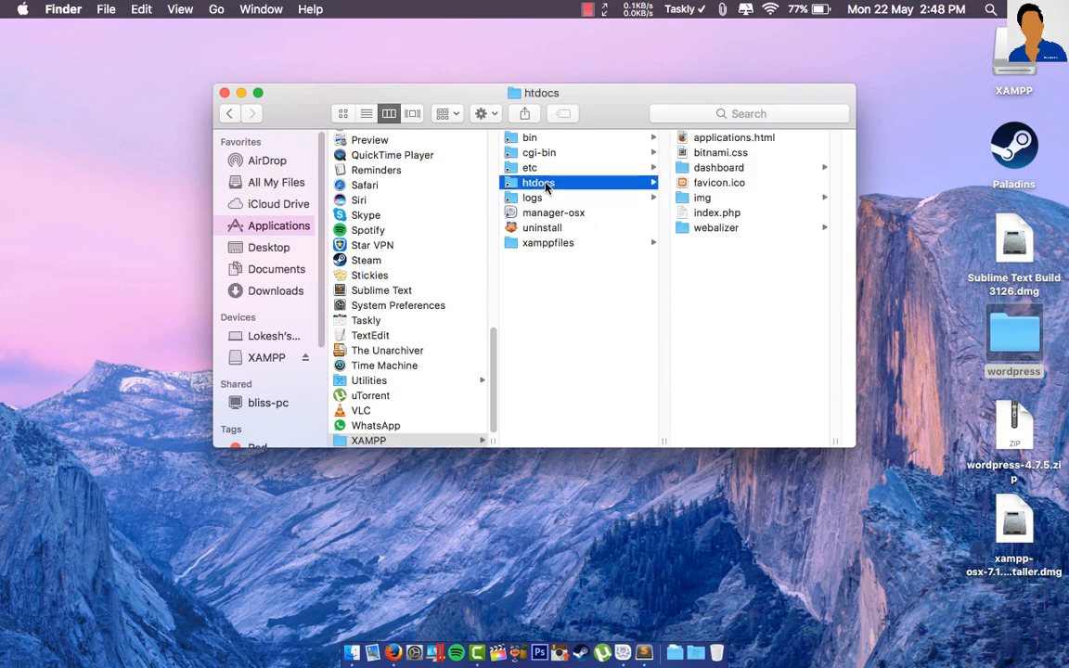
left_click(551, 244)
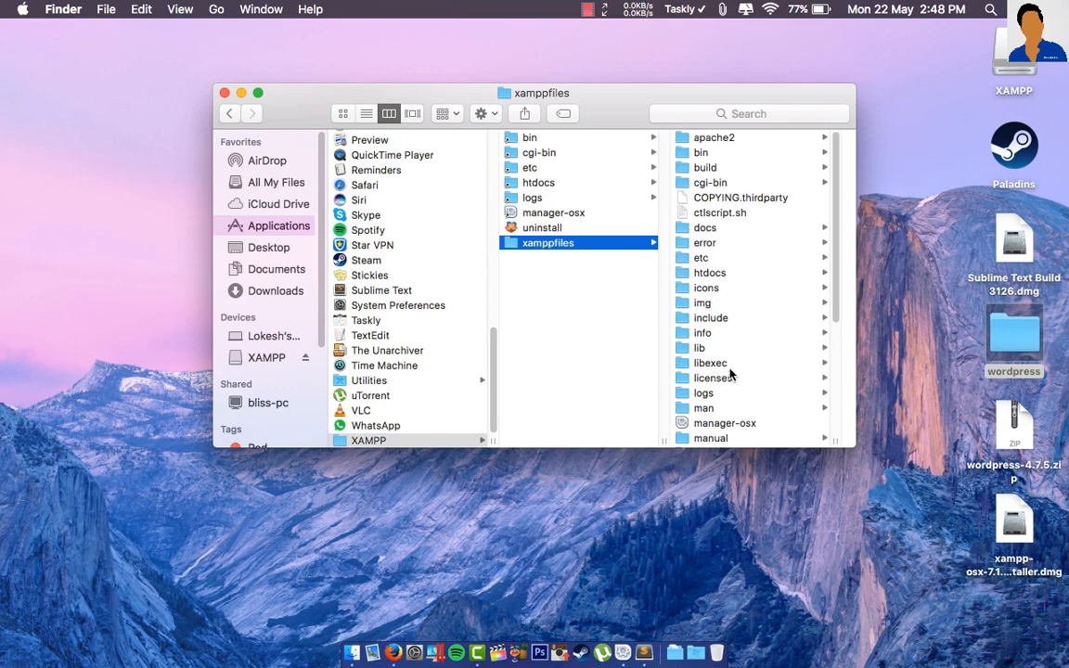
left_click(723, 275)
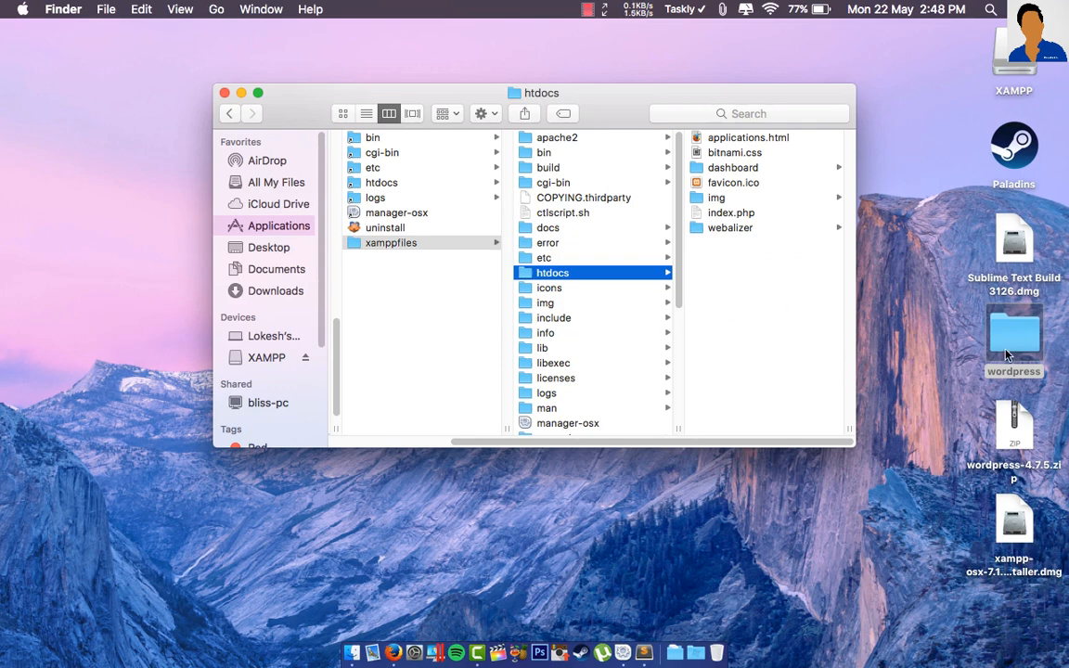
- Move the wordpress folder from the desktop into htdocs and close the Finder window
left_click_drag(1016, 347, 759, 280)
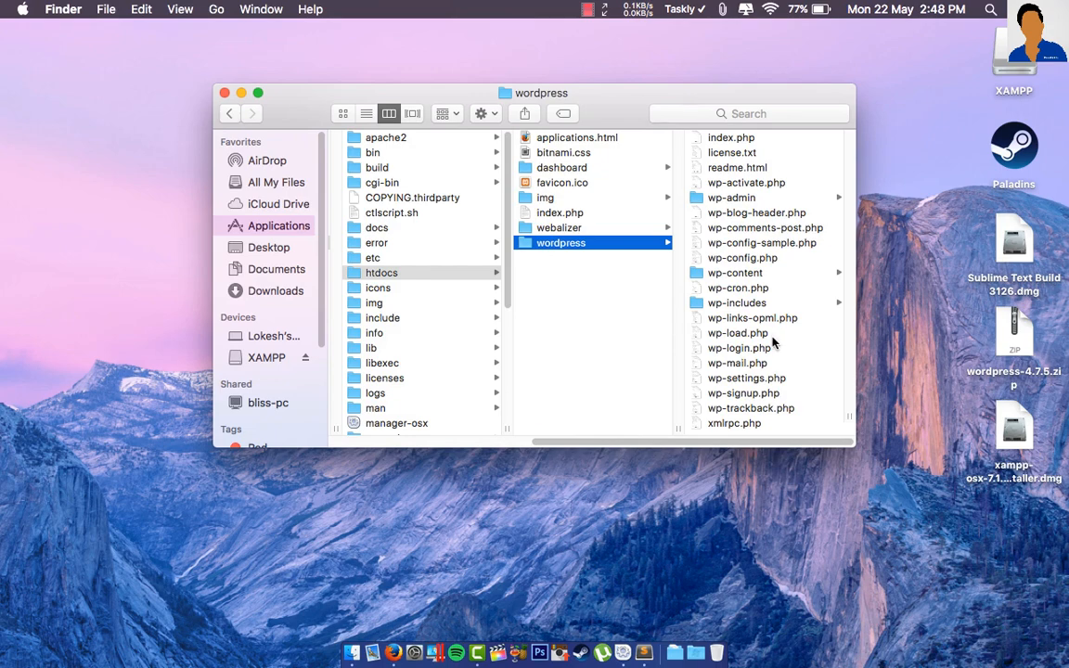
key("super+w")
- Quit Sublime Text from the Dock and load localhost/wordpress in Firefox
right_click(644, 657)
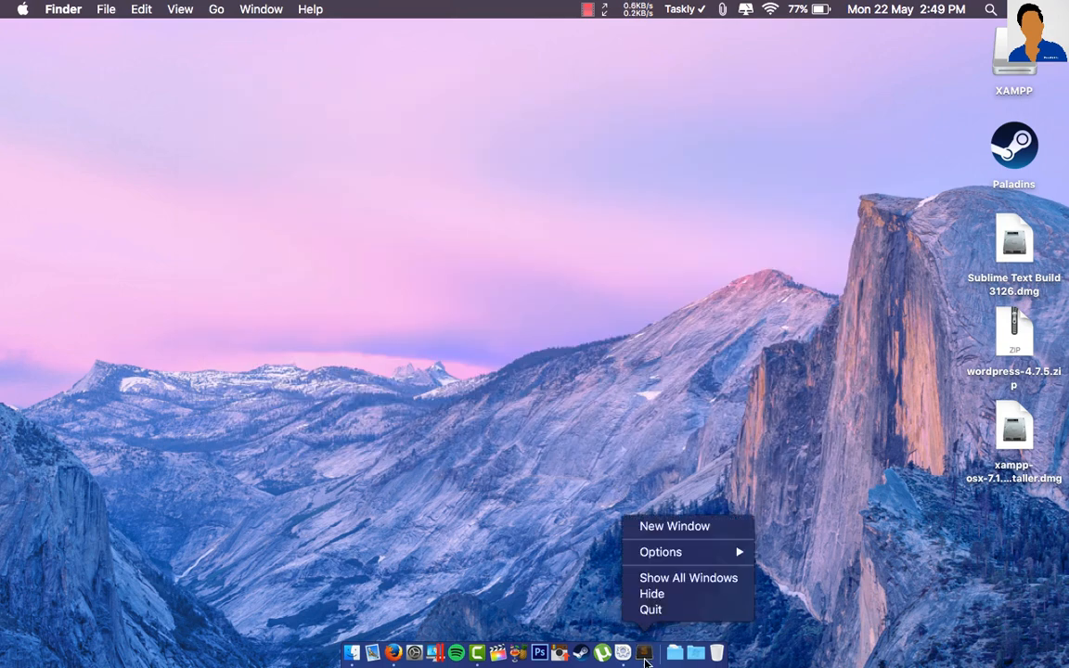
left_click(651, 610)
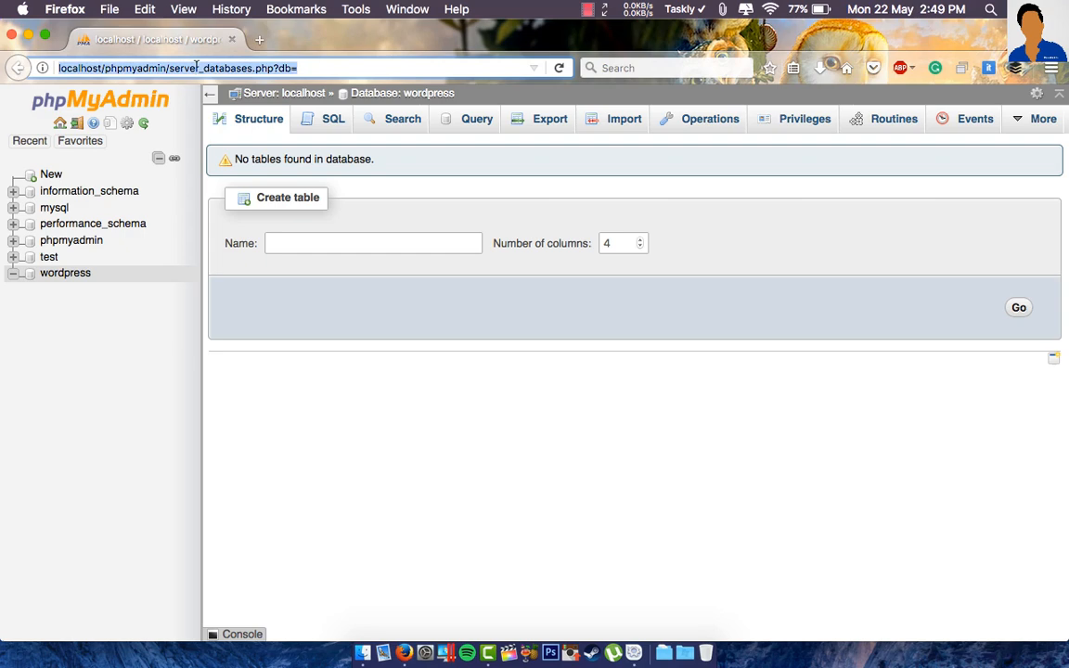
type("localhost/")
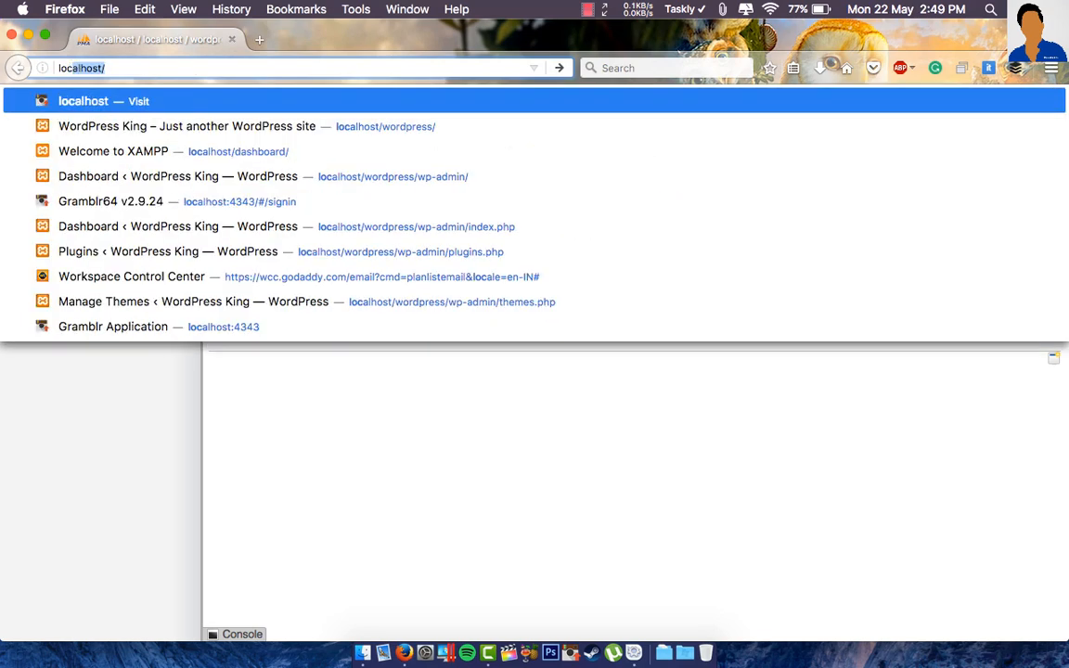
key("Escape")
type("wordpress")
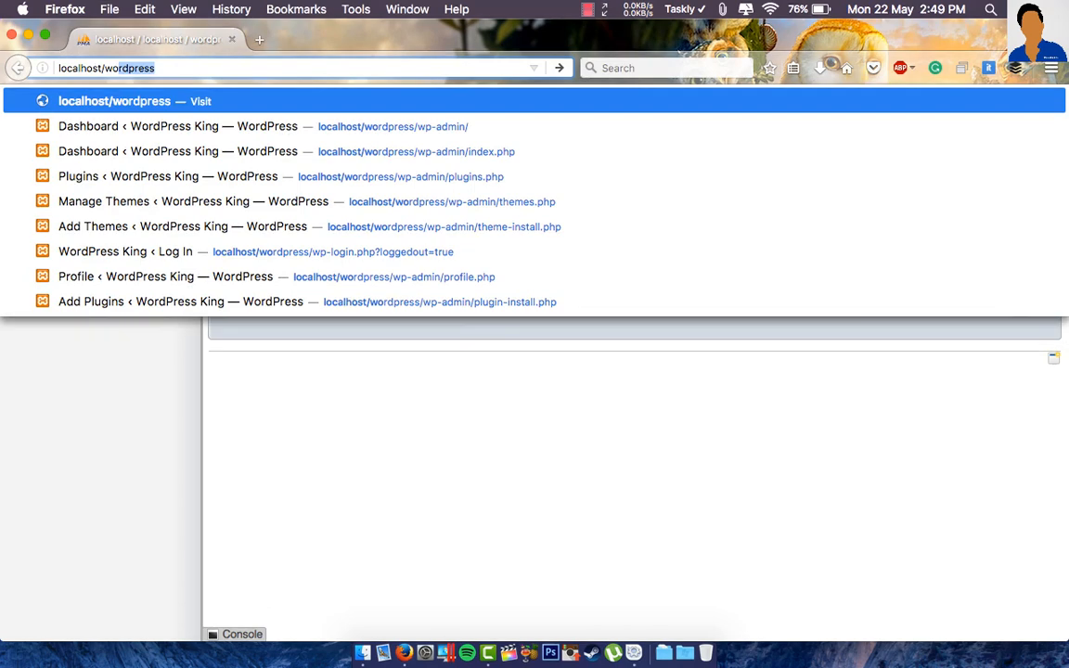
key("Right")
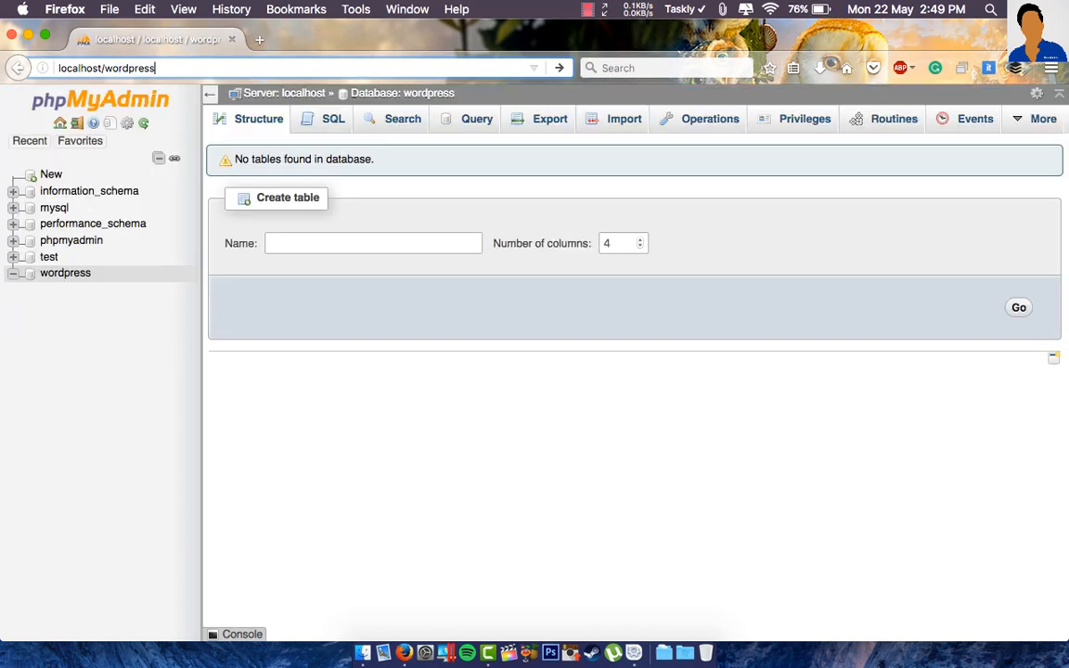
key("Return")
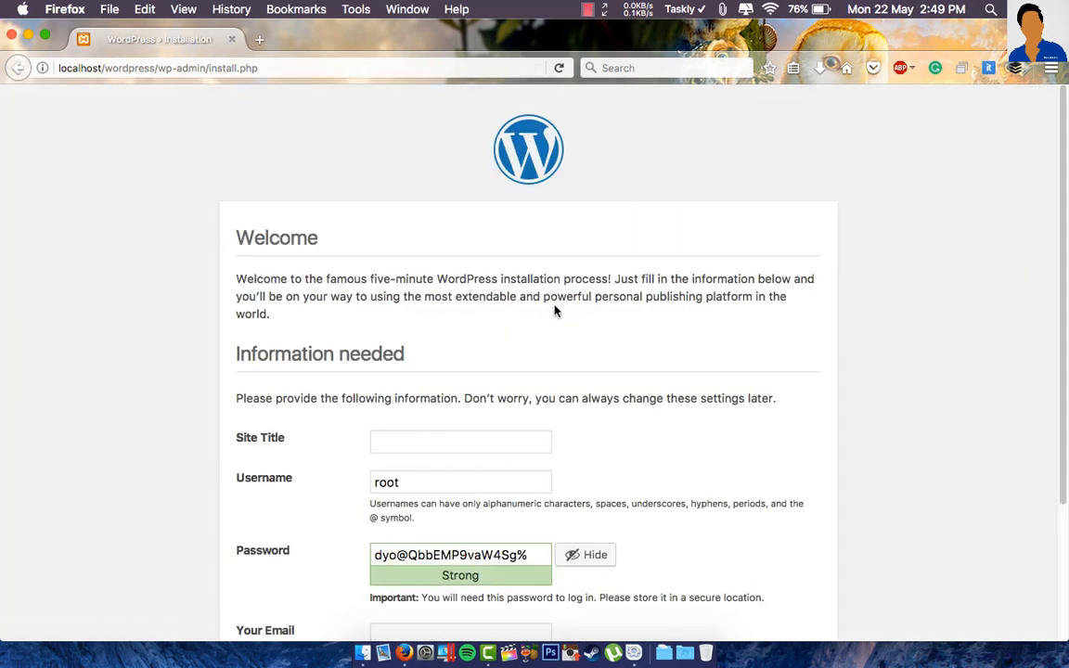
- Set the site title to test and replace the generated password with a confirmed weak one
scroll(542, 307, "down", 3)
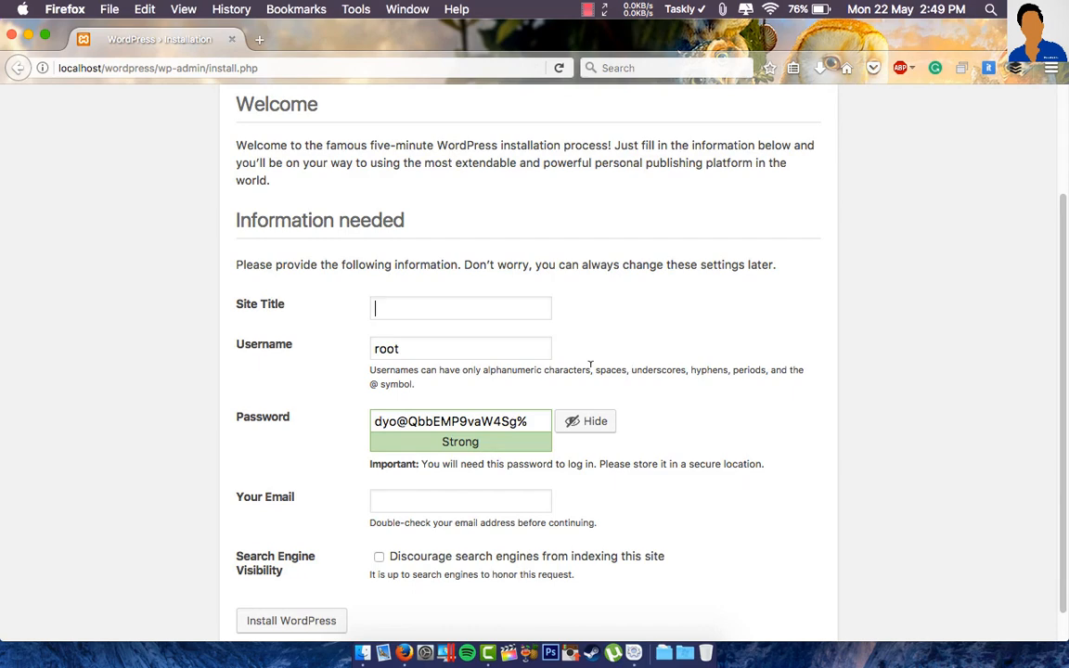
scroll(542, 350, "up", 3)
scroll(542, 350, "down", 4)
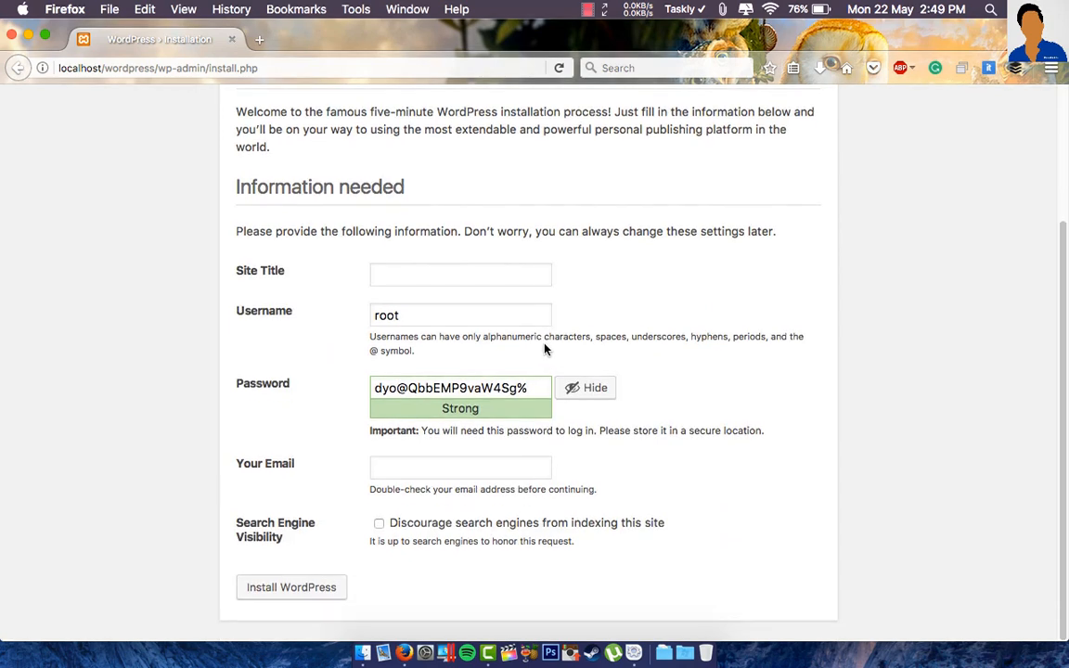
left_click(433, 277)
left_click(438, 272)
type("test")
left_click_drag(537, 388, 364, 385)
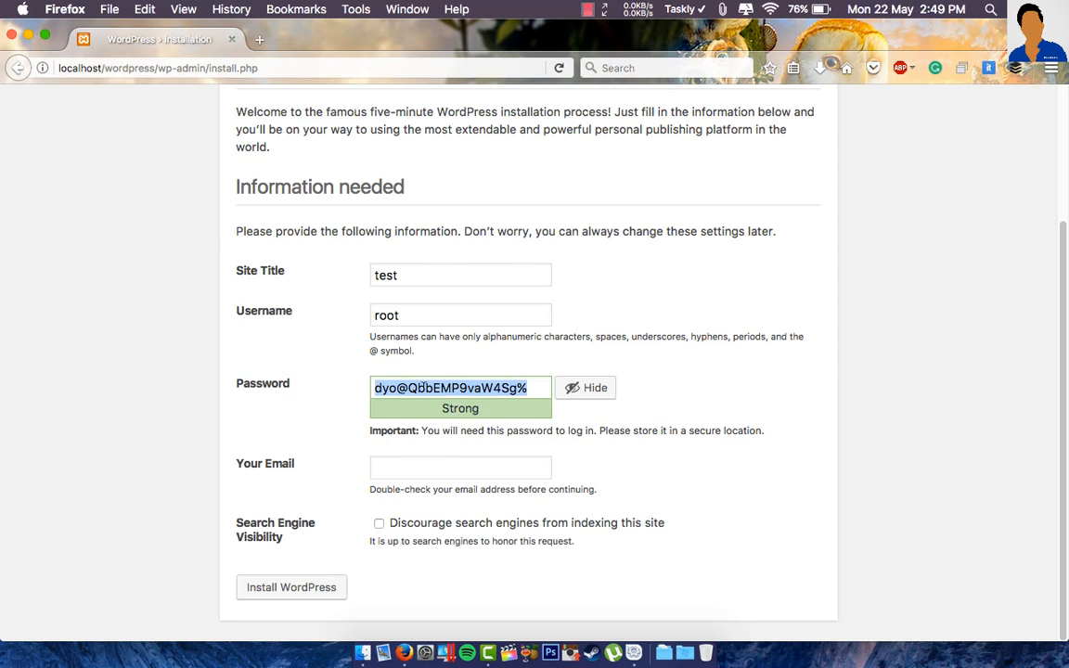
type("root")
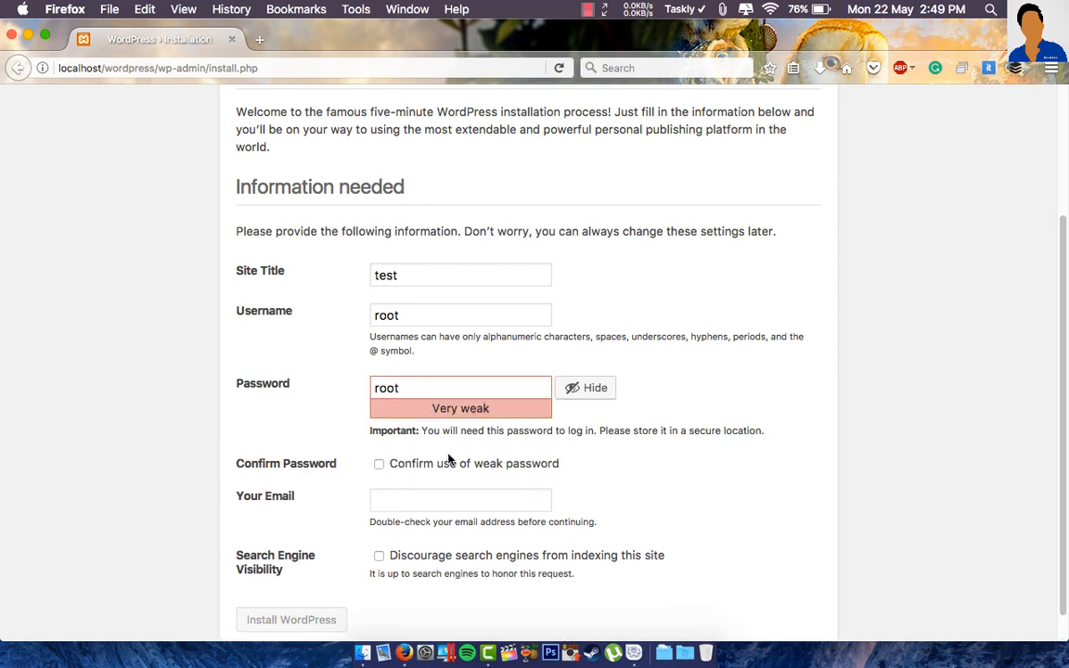
left_click(432, 471)
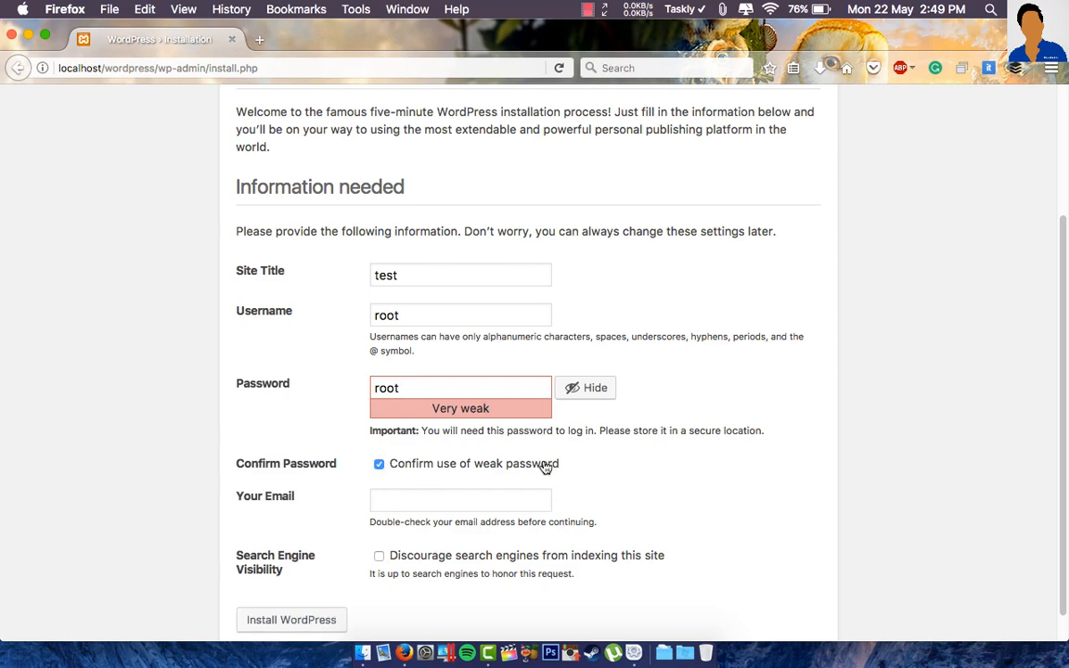
- Enter the admin e-mail address and run the WordPress installation
scroll(613, 475, "down", 1)
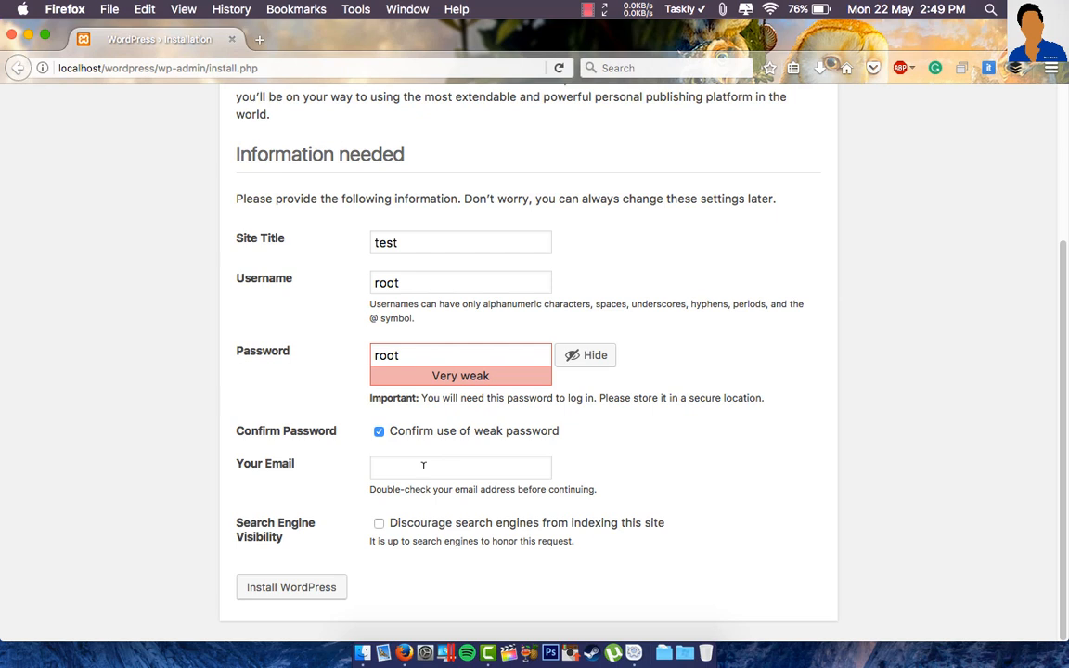
left_click(424, 465)
type("admin@admin")
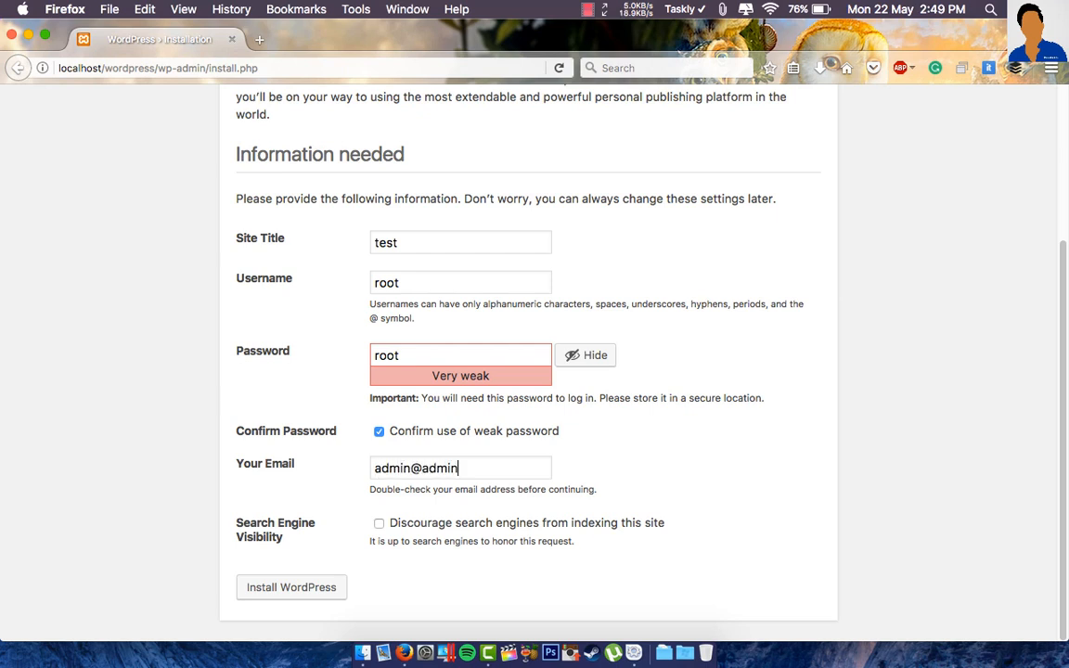
type(".com")
left_click(336, 593)
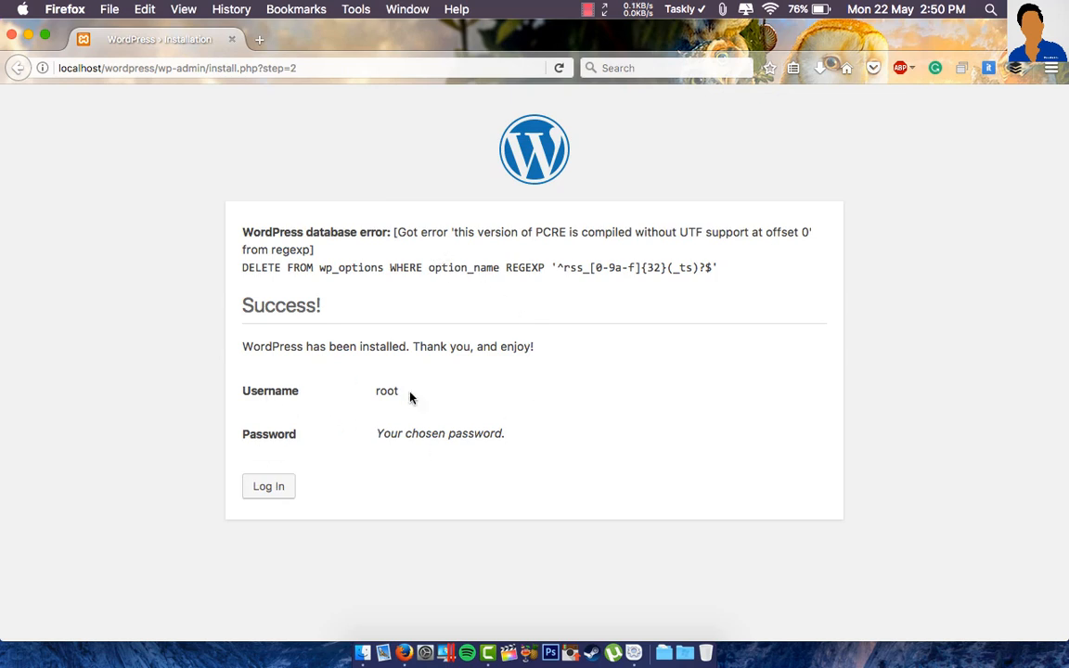
- Log in to the admin Dashboard of the new site test
left_click(265, 494)
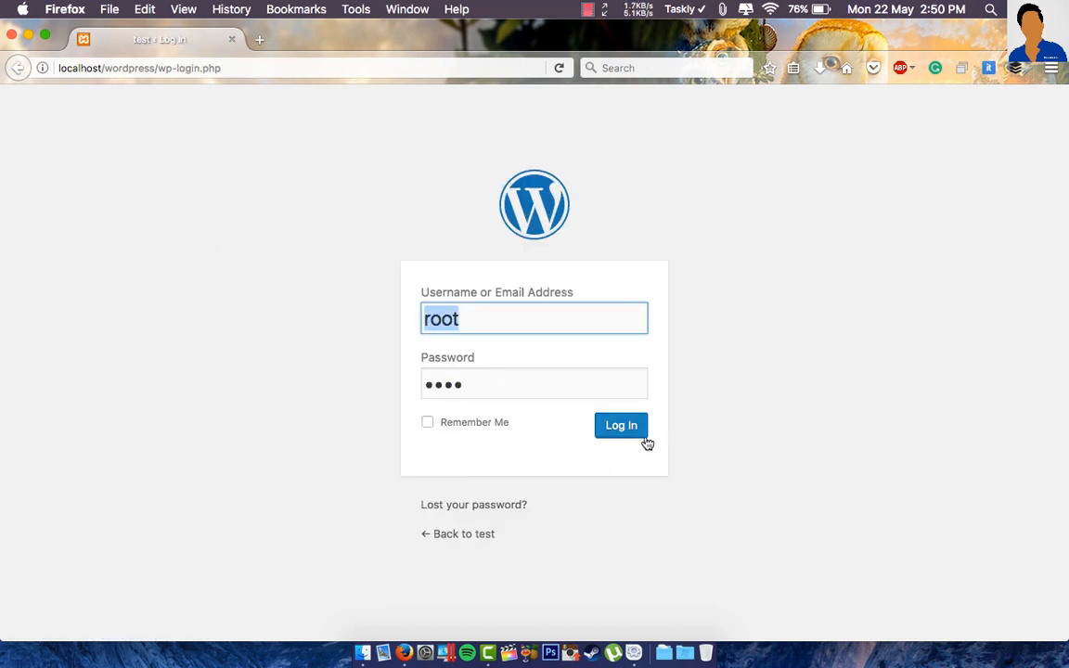
left_click(640, 433)
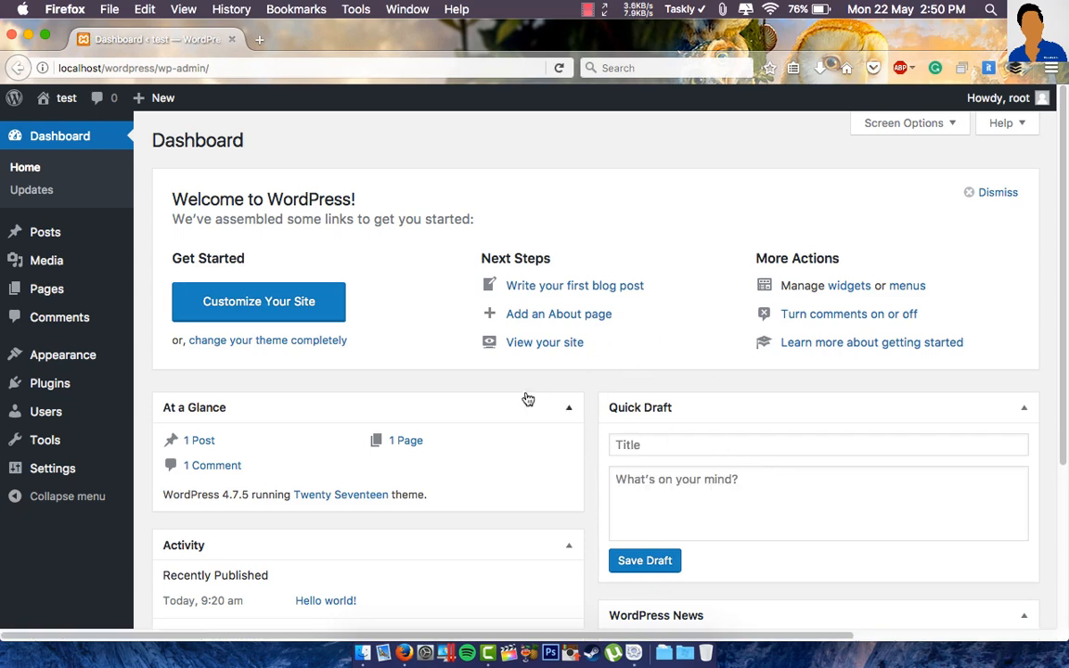
scroll(578, 403, "down", 5)
scroll(577, 403, "up", 5)
- Open the public site in a new tab from the admin bar's Visit Site link
mouse_move(66, 134)
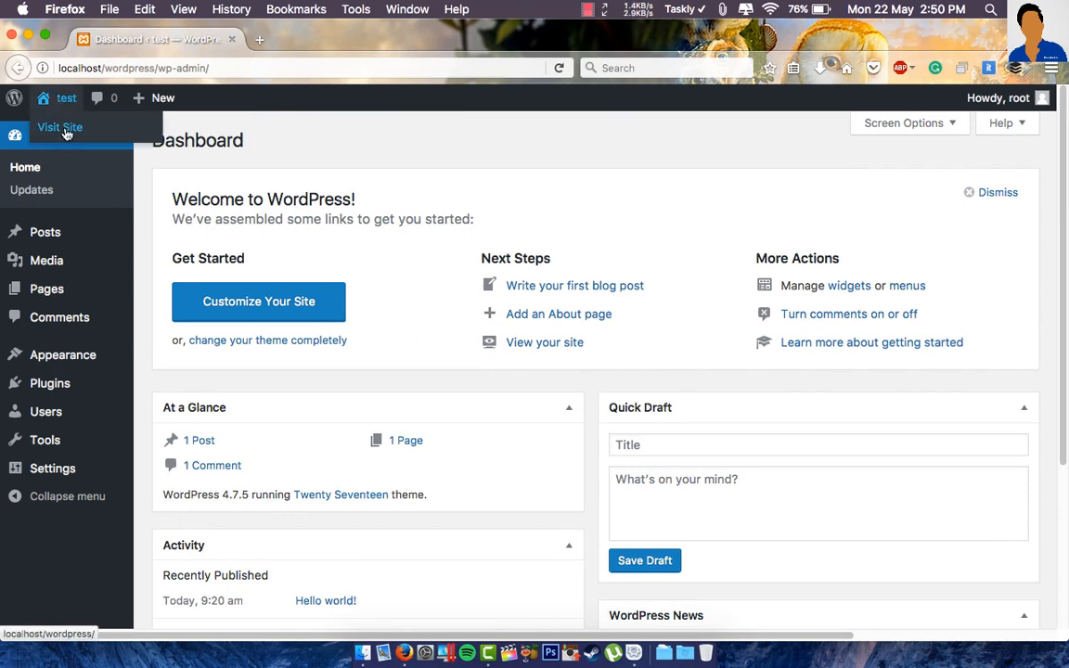
right_click(66, 134)
left_click(72, 135)
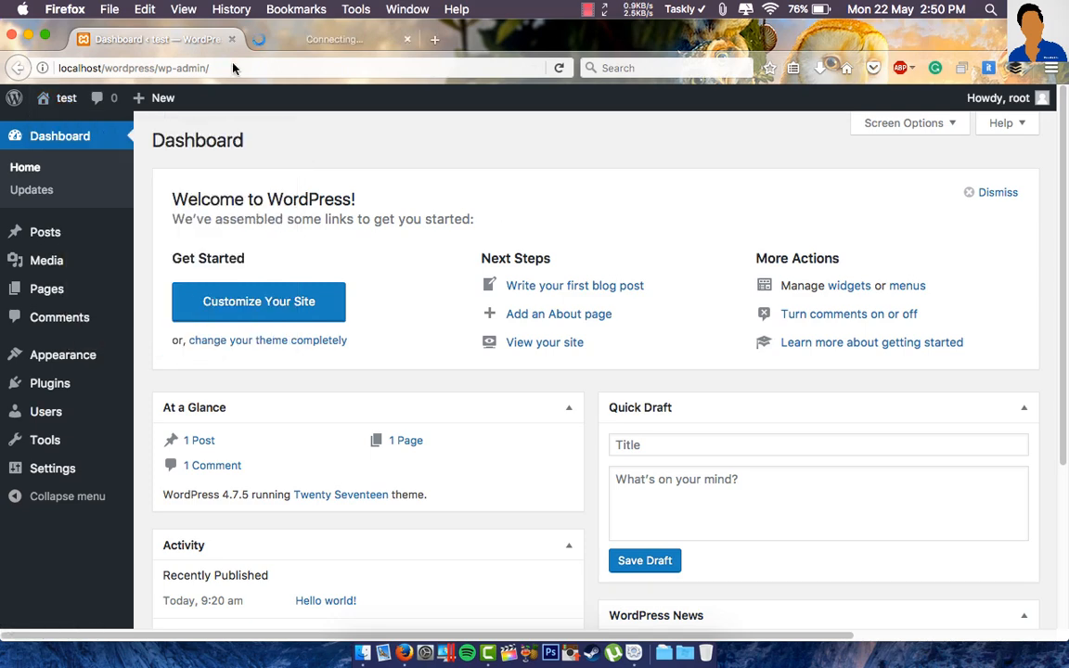
left_click(334, 39)
scroll(540, 441, "down", 5)
scroll(563, 580, "up", 5)
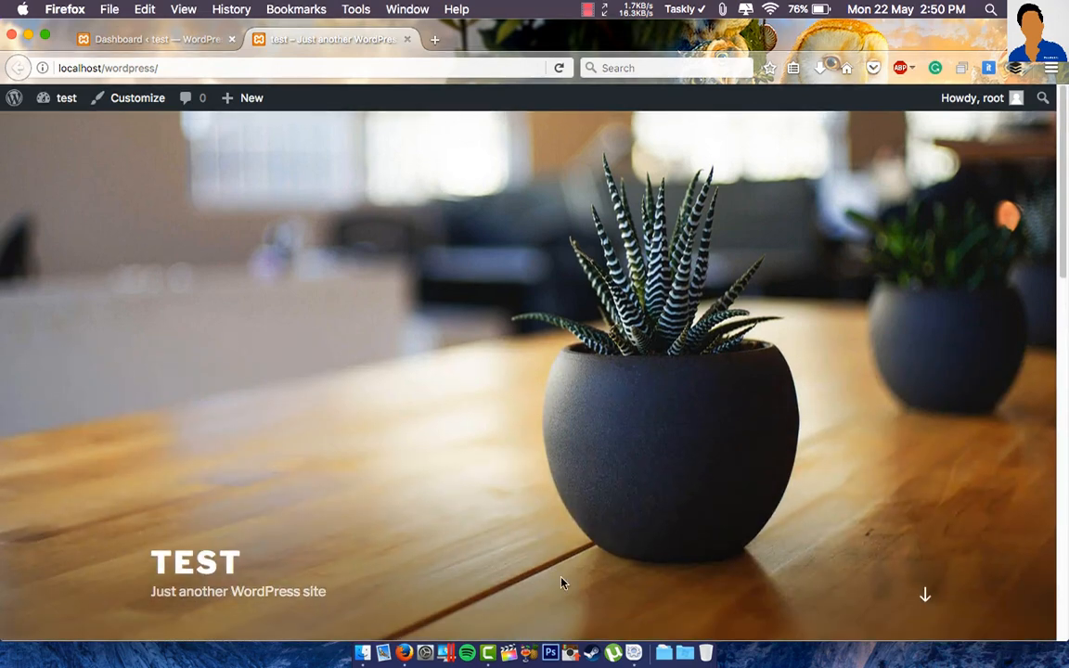
scroll(560, 511, "down", 5)
scroll(561, 512, "down", 3)
scroll(552, 475, "up", 8)
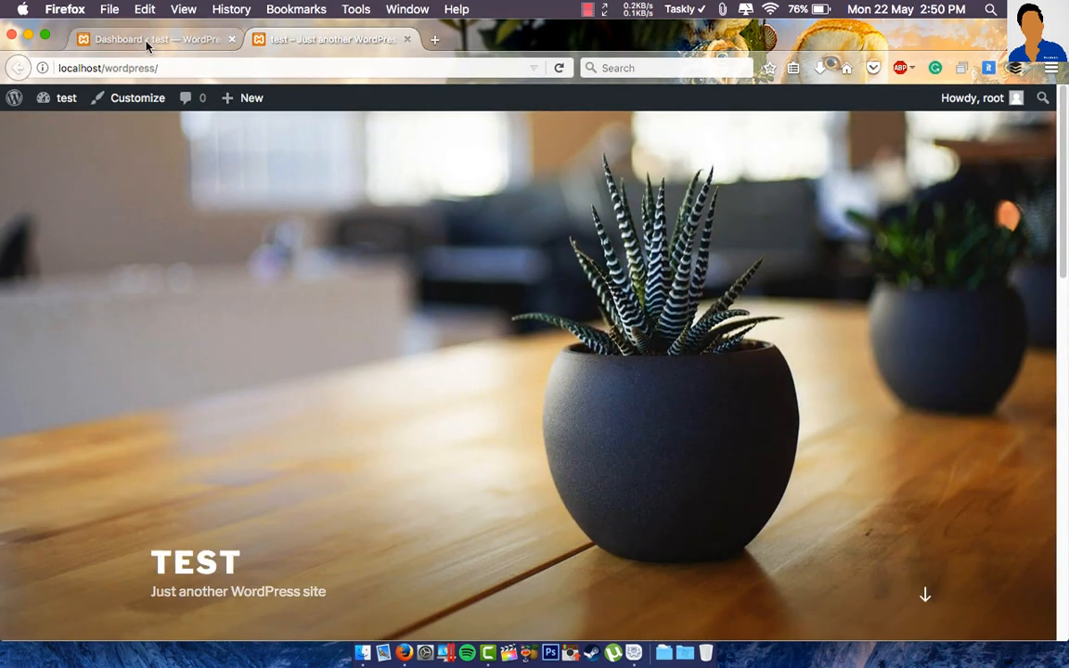
left_click(153, 39)
scroll(566, 436, "down", 5)
scroll(573, 448, "up", 5)
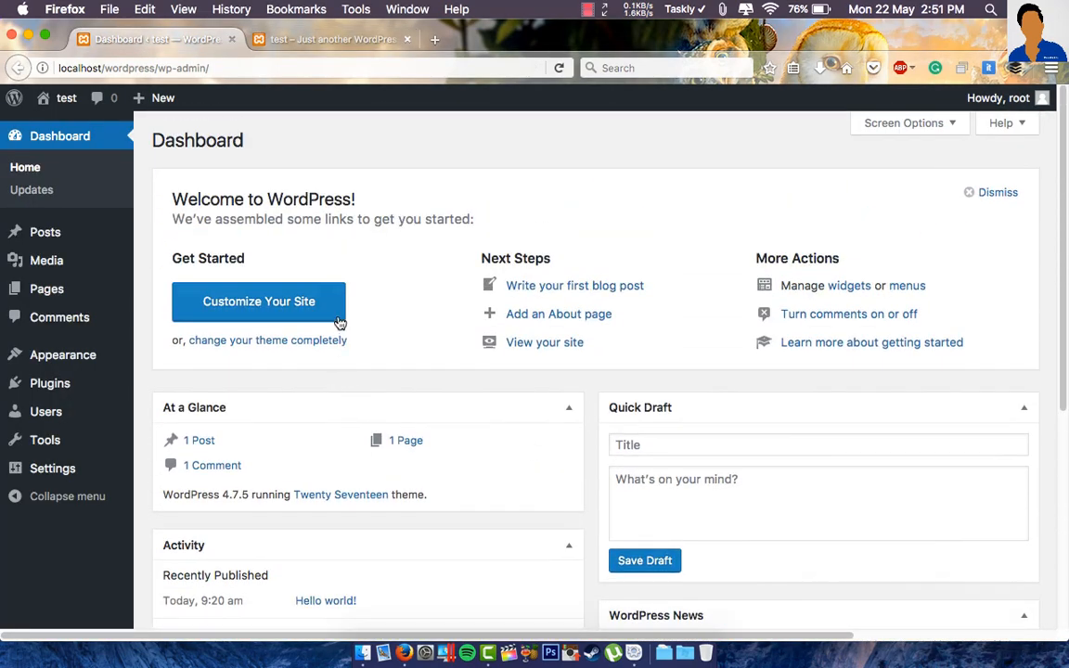
left_click(59, 386)
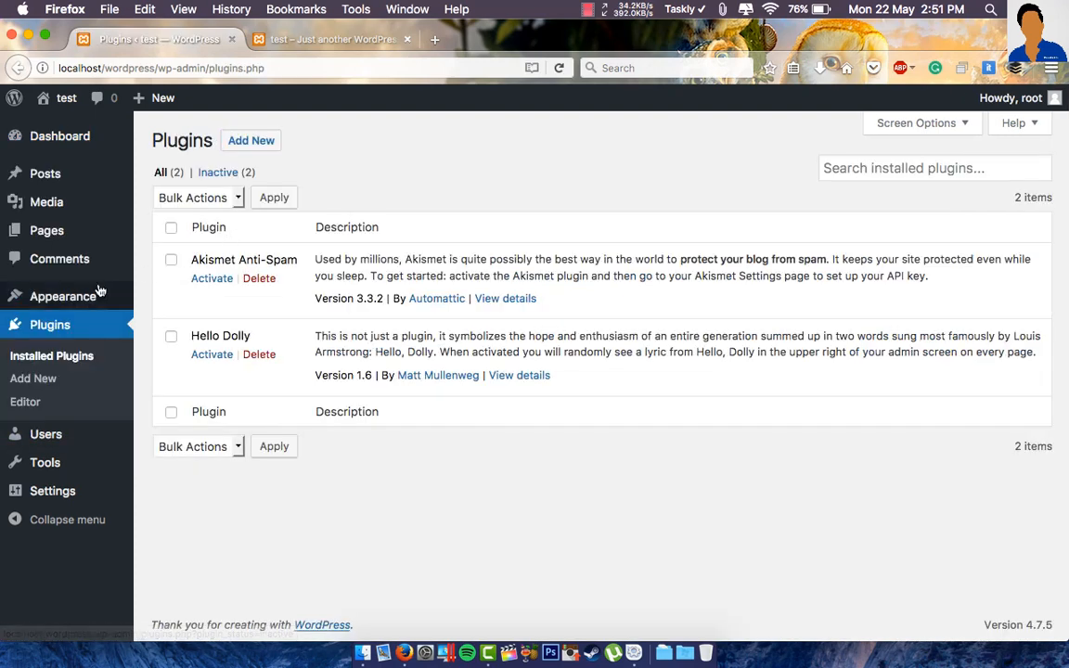
mouse_move(100, 295)
left_click(174, 305)
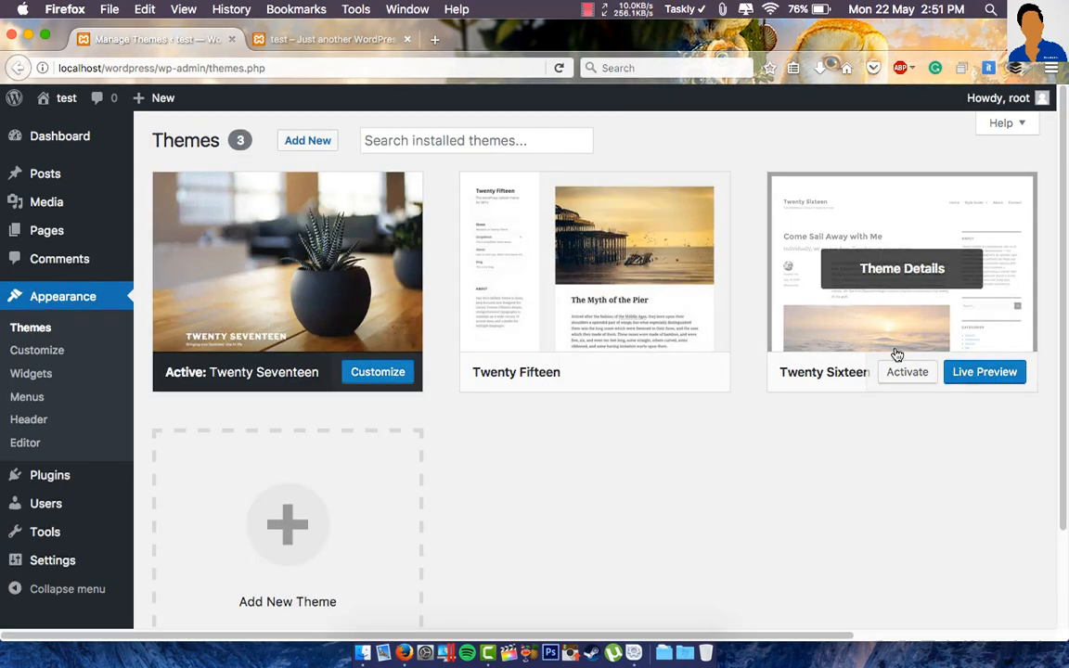
left_click(324, 144)
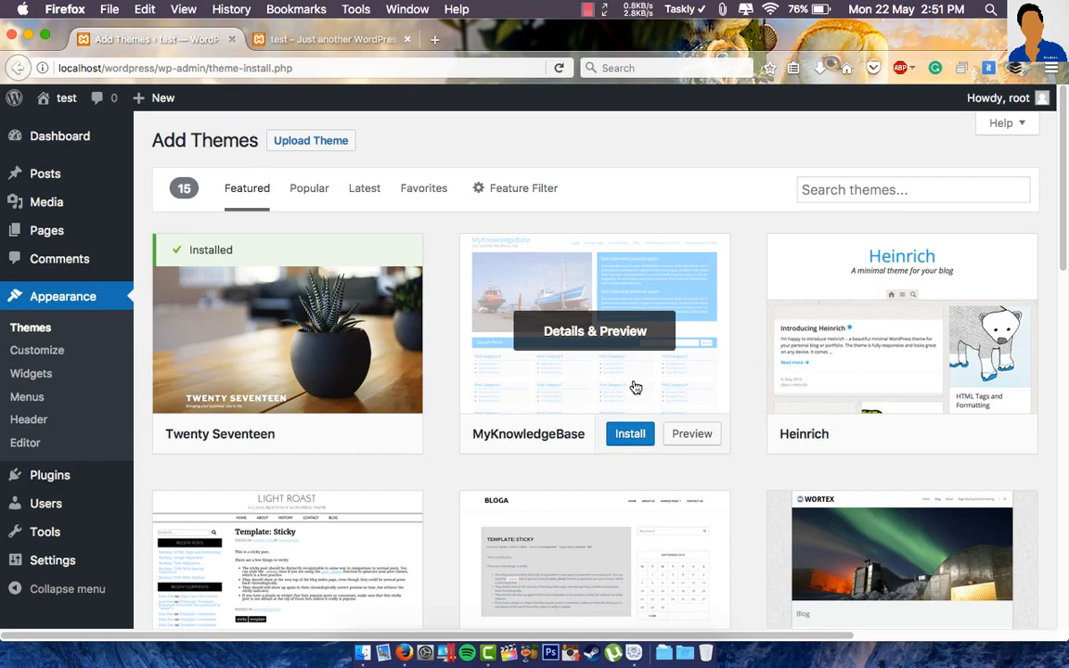
scroll(560, 452, "down", 7)
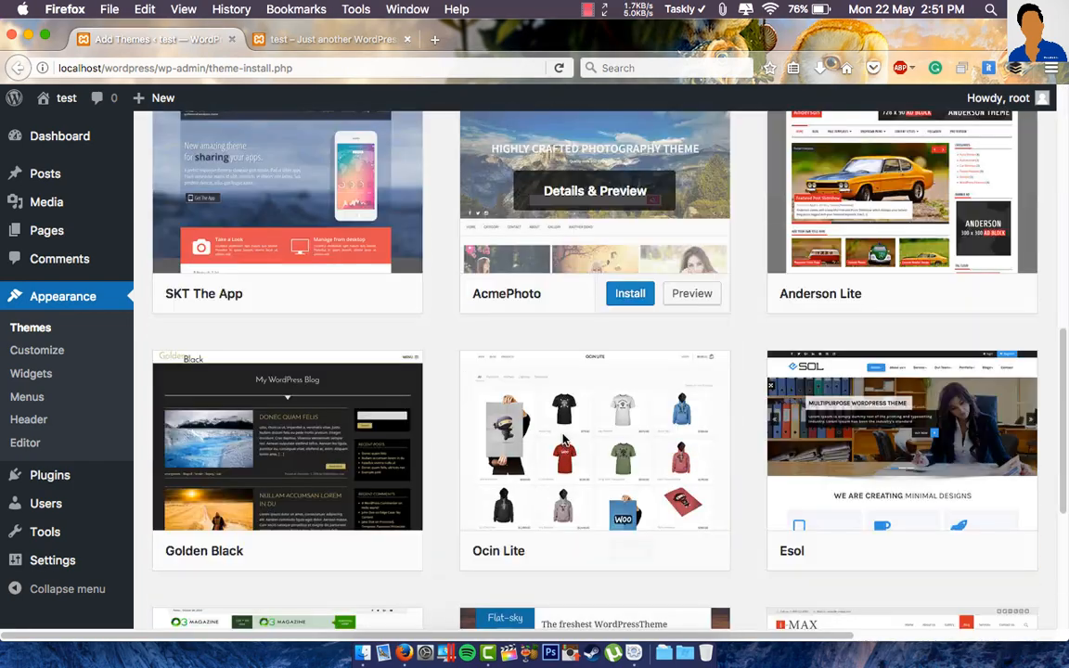
scroll(349, 239, "up", 7)
left_click(309, 188)
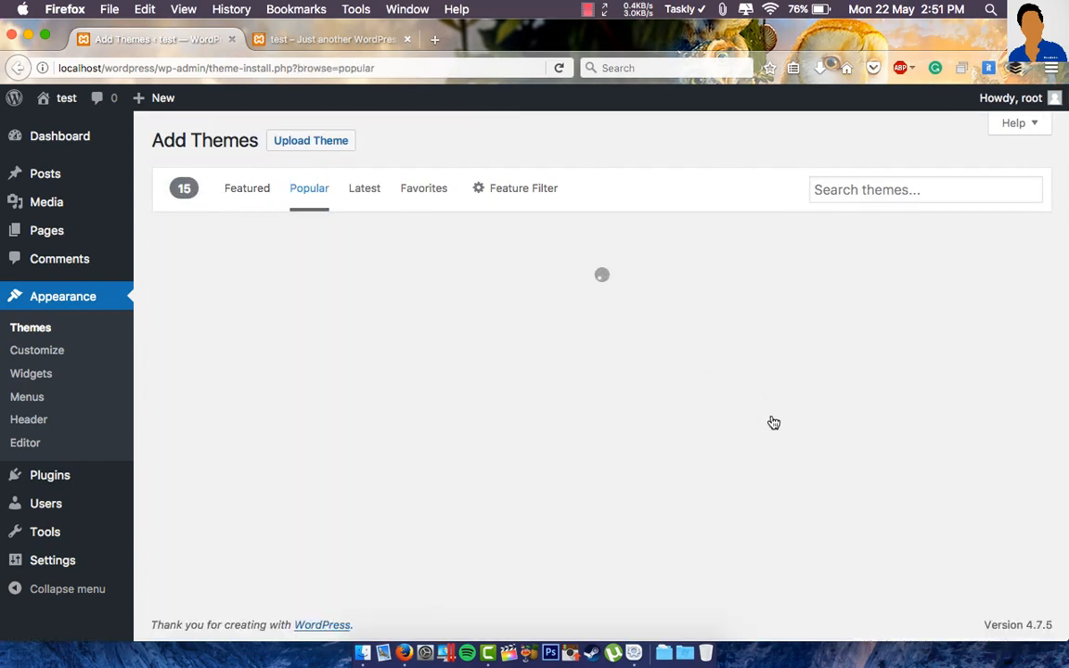
scroll(704, 436, "down", 5)
scroll(699, 435, "up", 5)
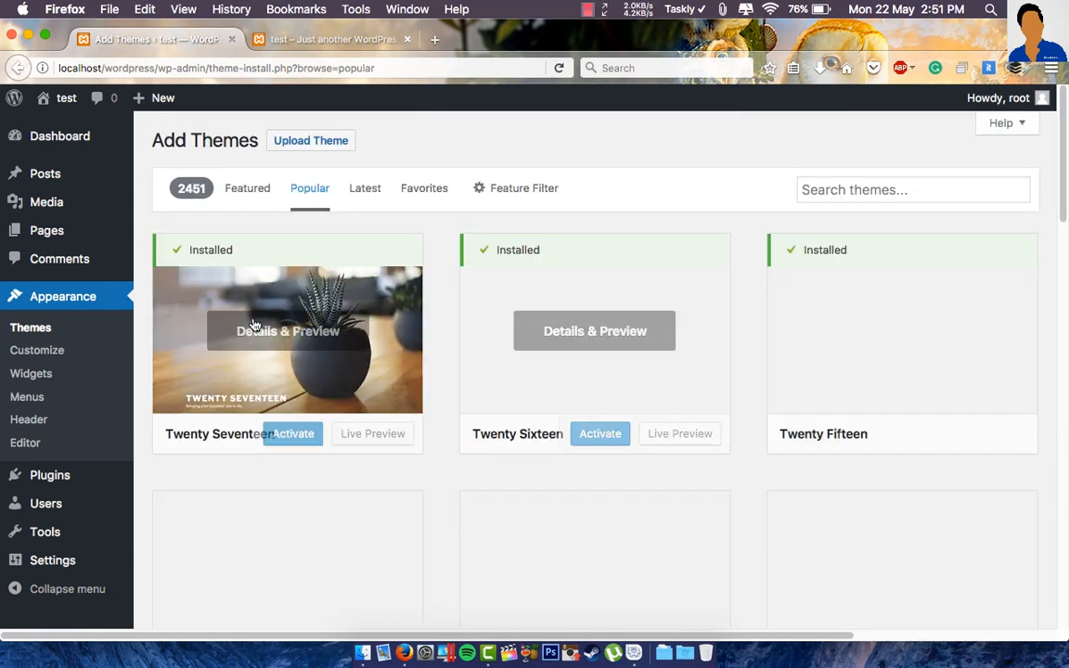
left_click(90, 148)
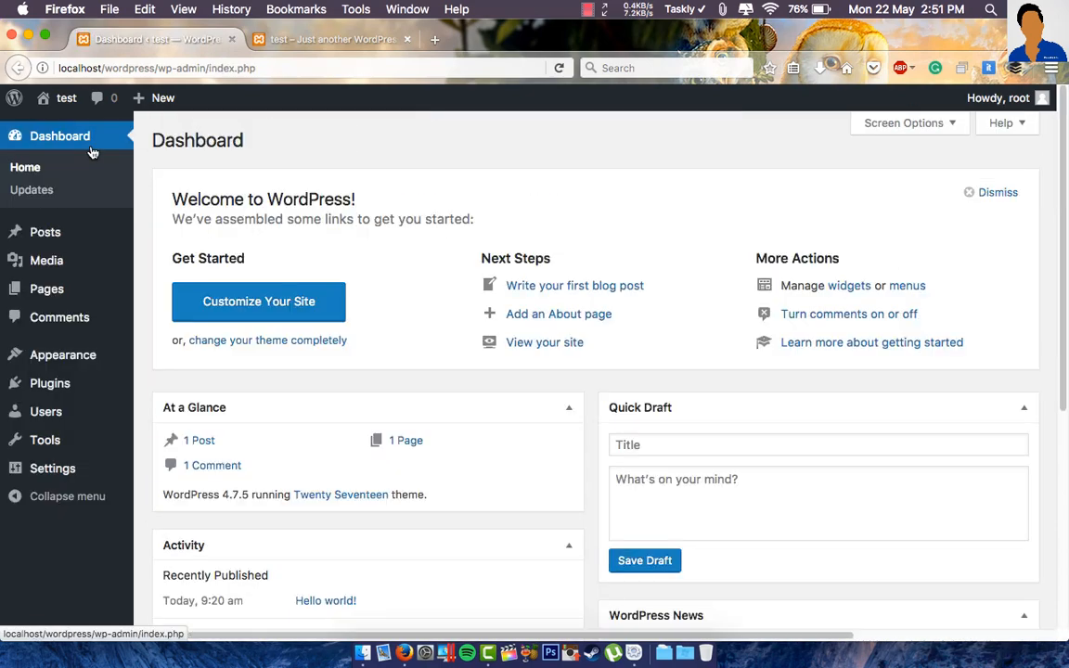